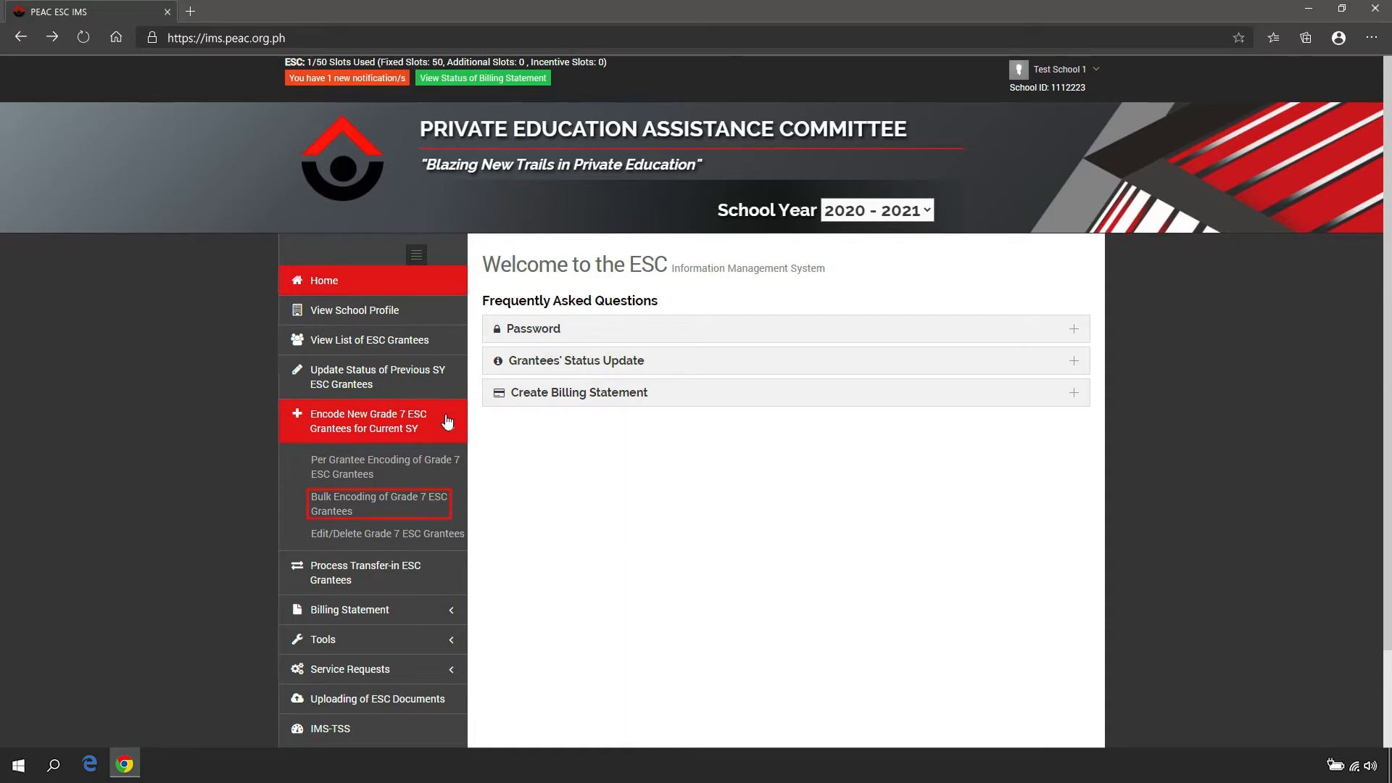
On the Bulk Encoding of Grade 7 ESC Grantees page, download the bulk encode CSV template and the guide to using it
{"action": "left_click", "coordinate": [454, 509]}
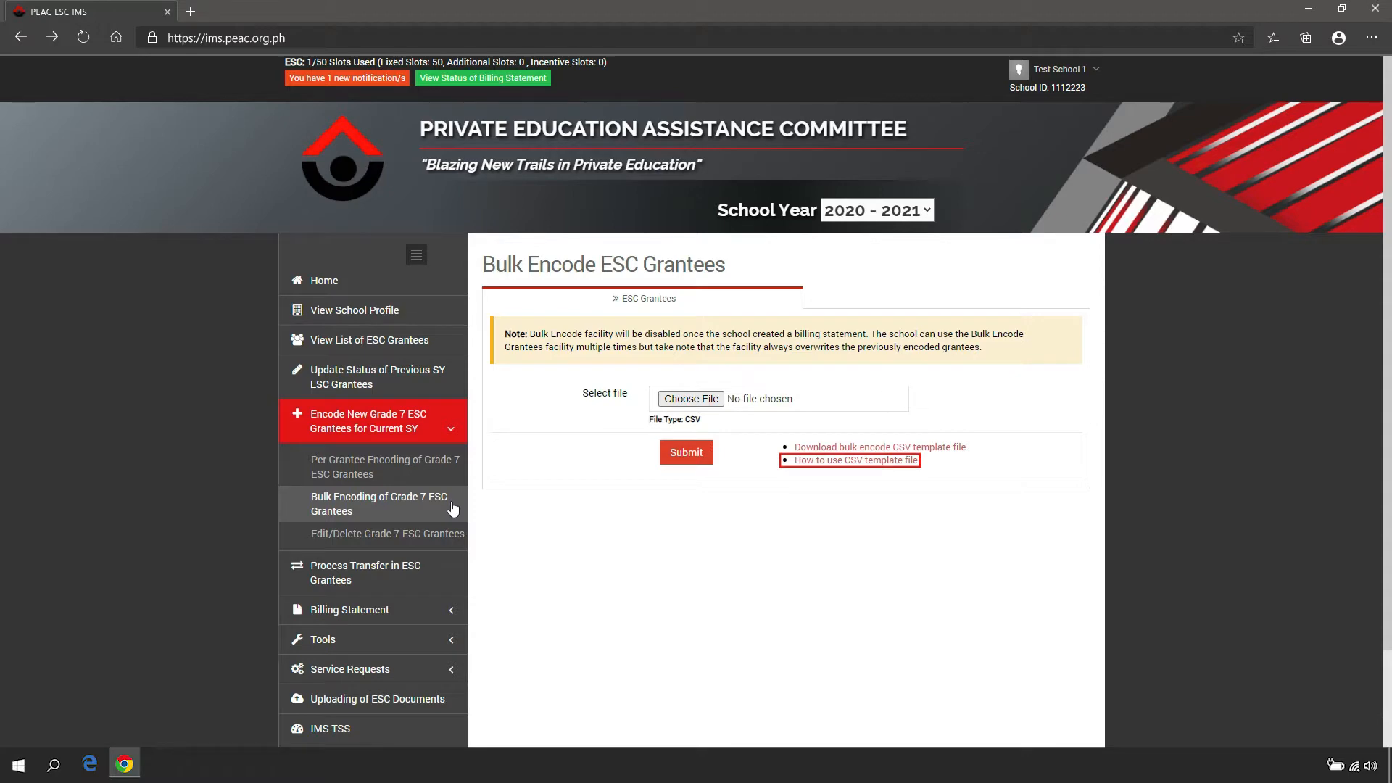
{"action": "scroll", "coordinate": [454, 500], "scroll_direction": "down", "scroll_amount": 1}
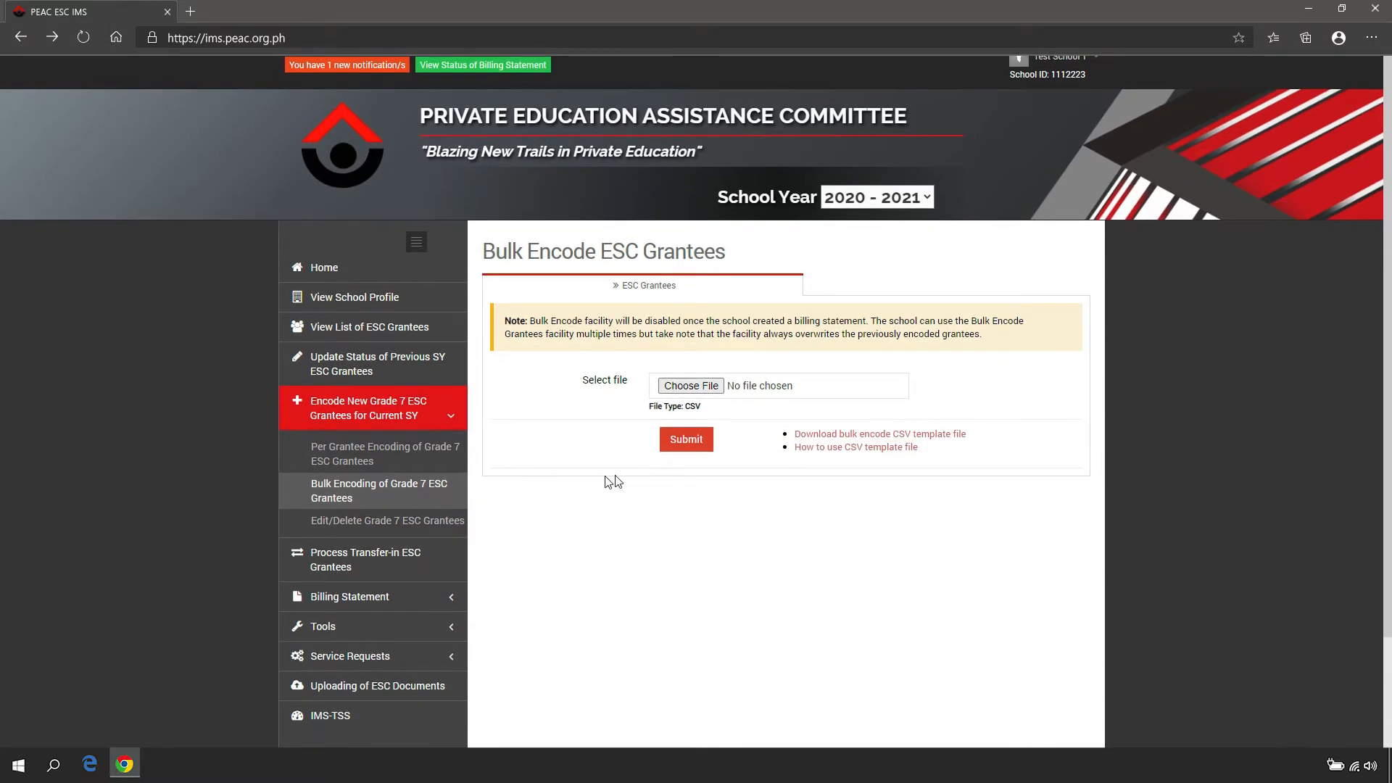
{"action": "left_click", "coordinate": [950, 439]}
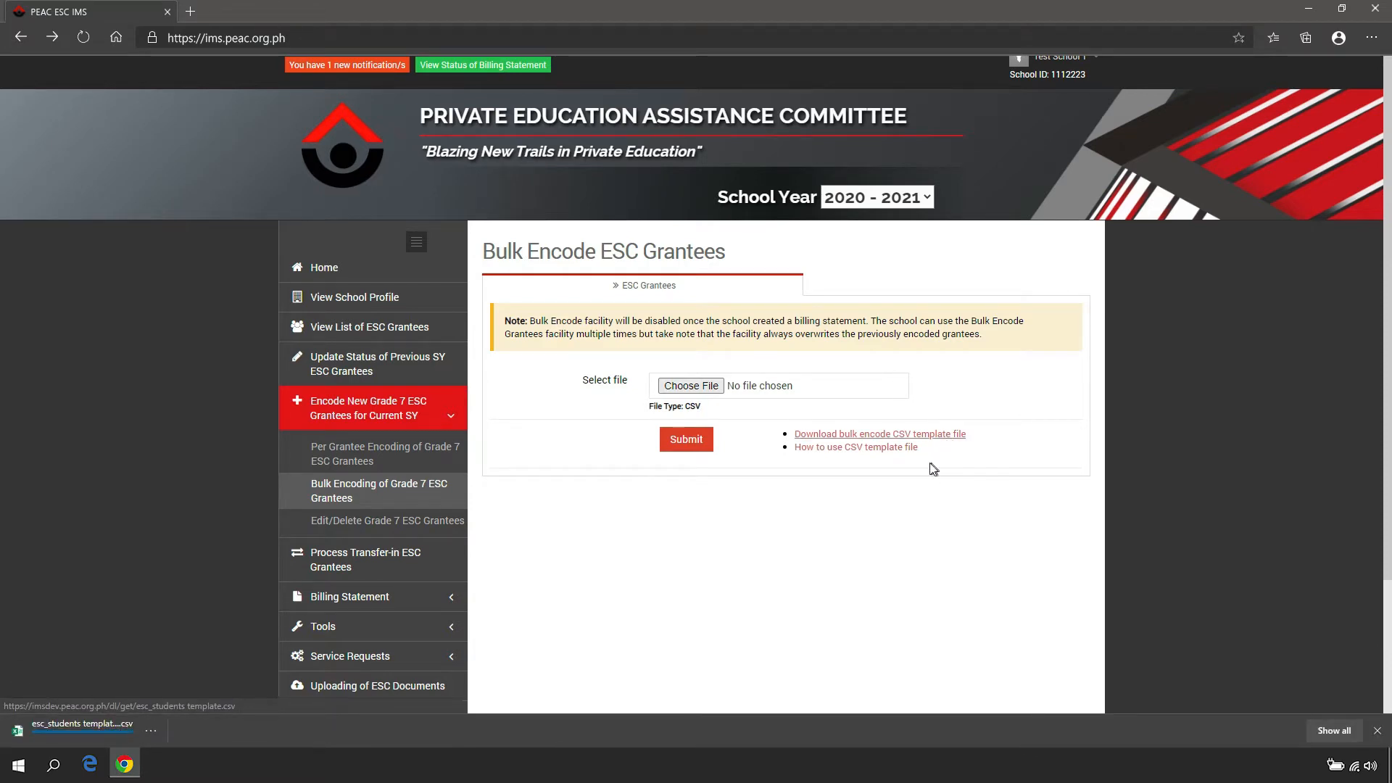
{"action": "left_click", "coordinate": [913, 451]}
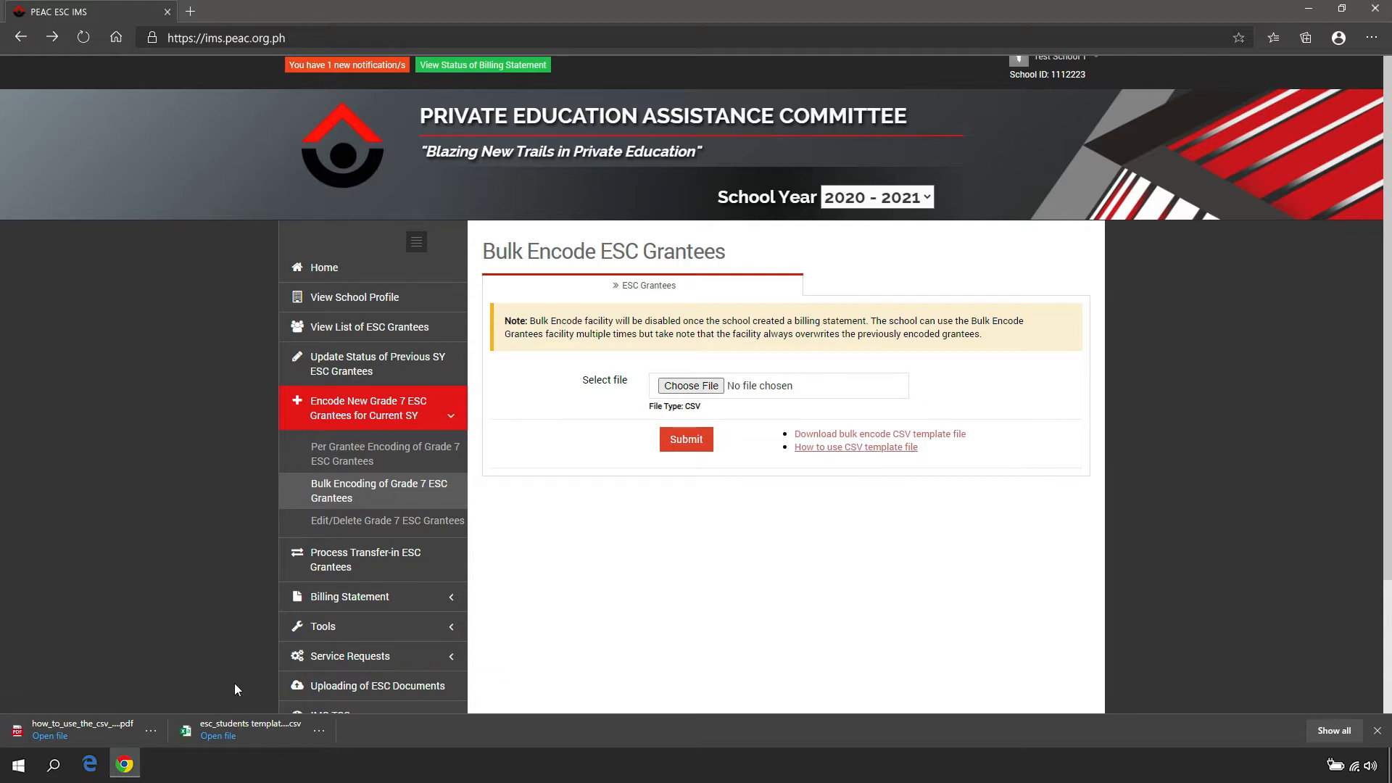
Open the downloaded how-to guide to read the encoding rules, and open the esc_students CSV template in Excel
{"action": "left_click", "coordinate": [49, 736]}
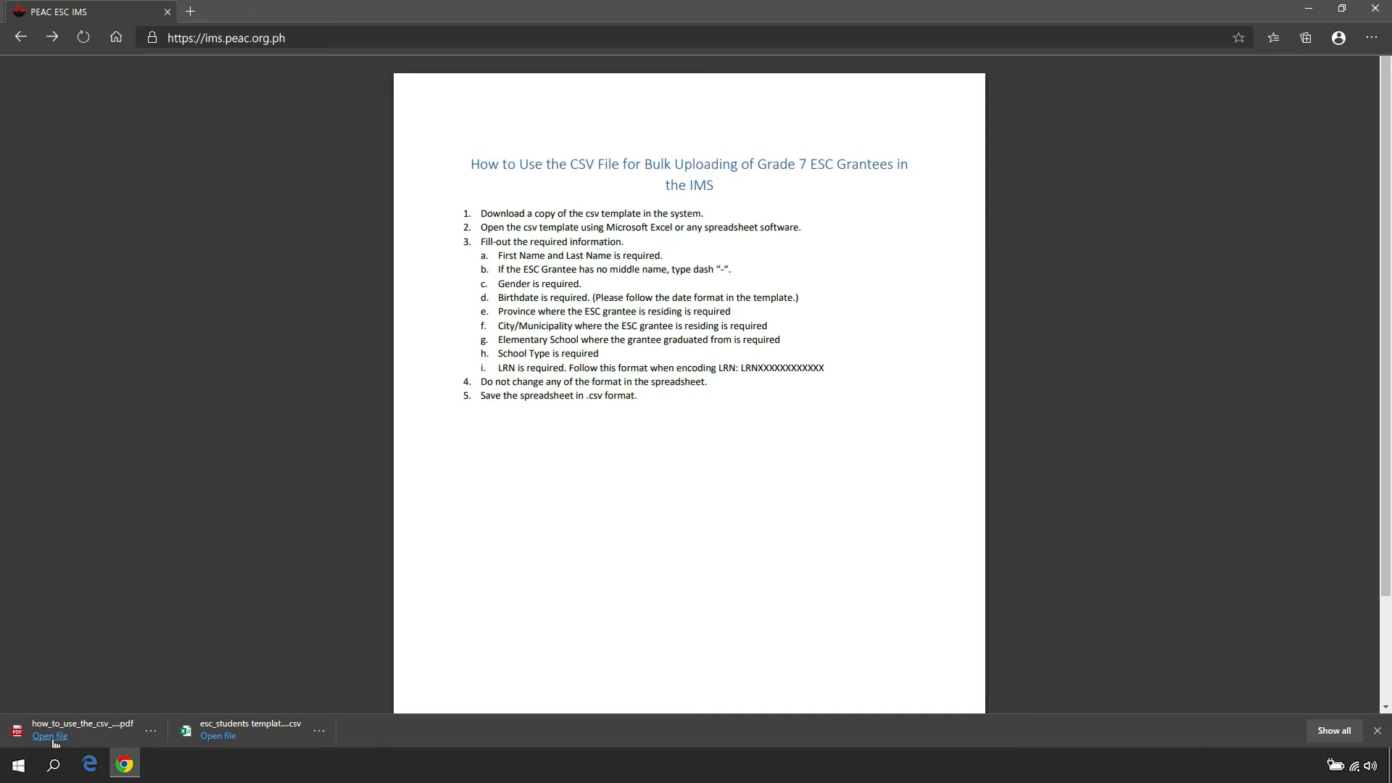
{"action": "left_click", "coordinate": [218, 736]}
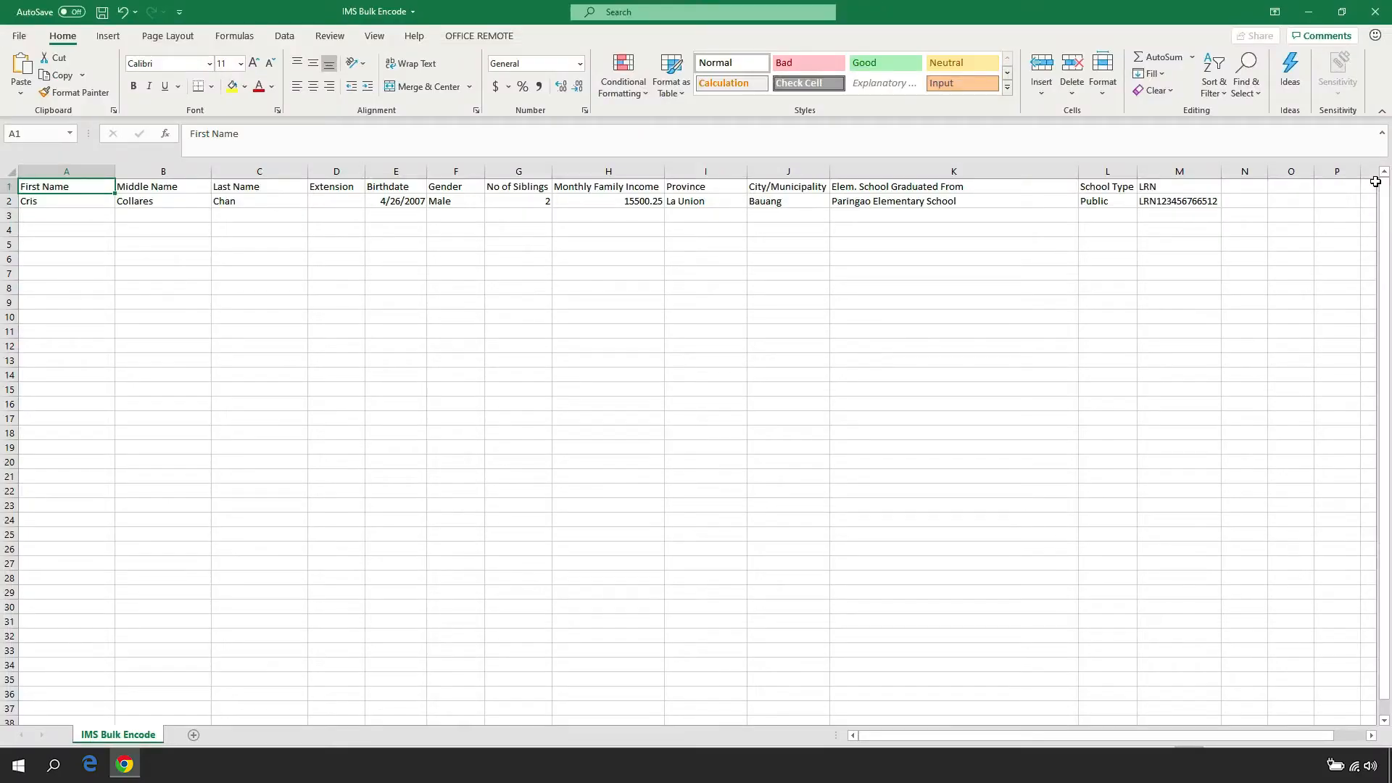
Enter the second grantee's first, middle and last name in row 3 under the sample record
{"action": "key", "text": "Down"}
{"action": "key", "text": "Down"}
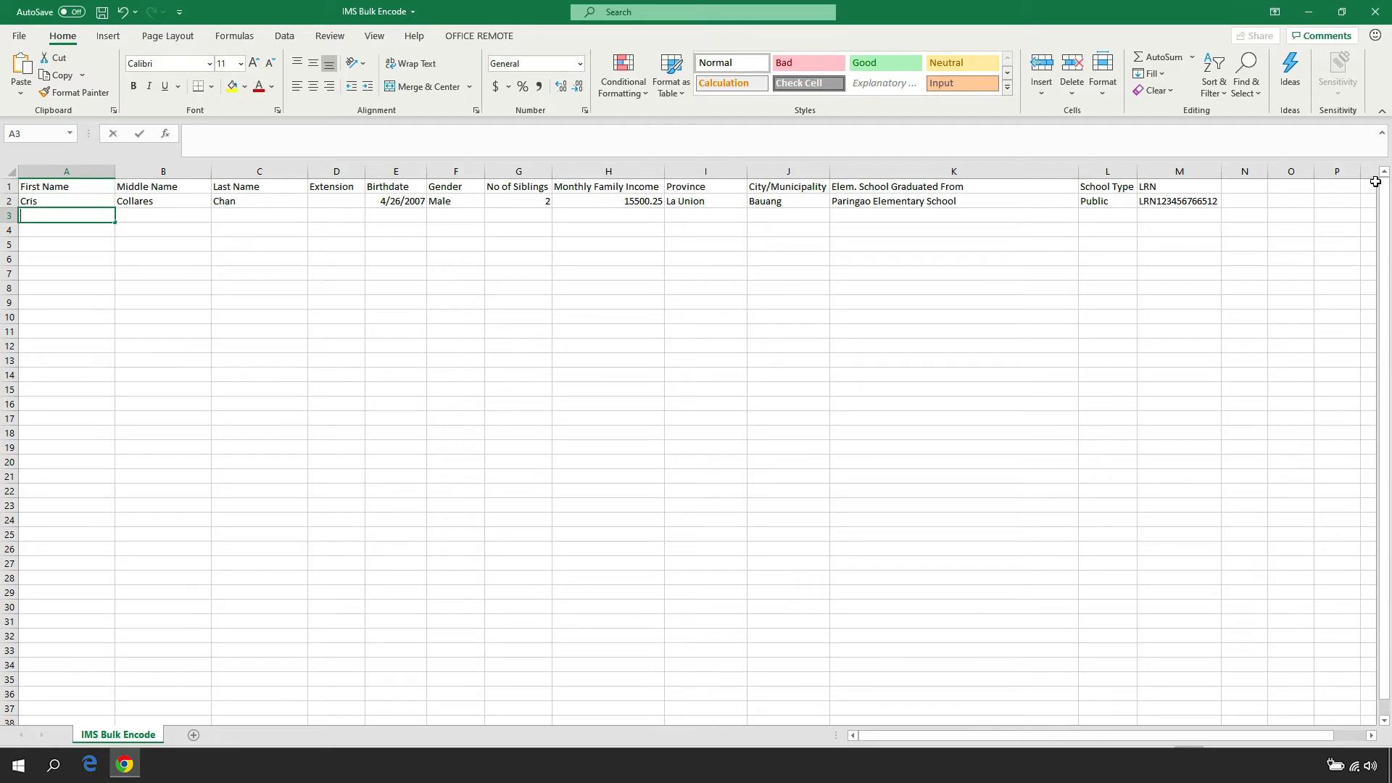
{"action": "key", "text": "Tab"}
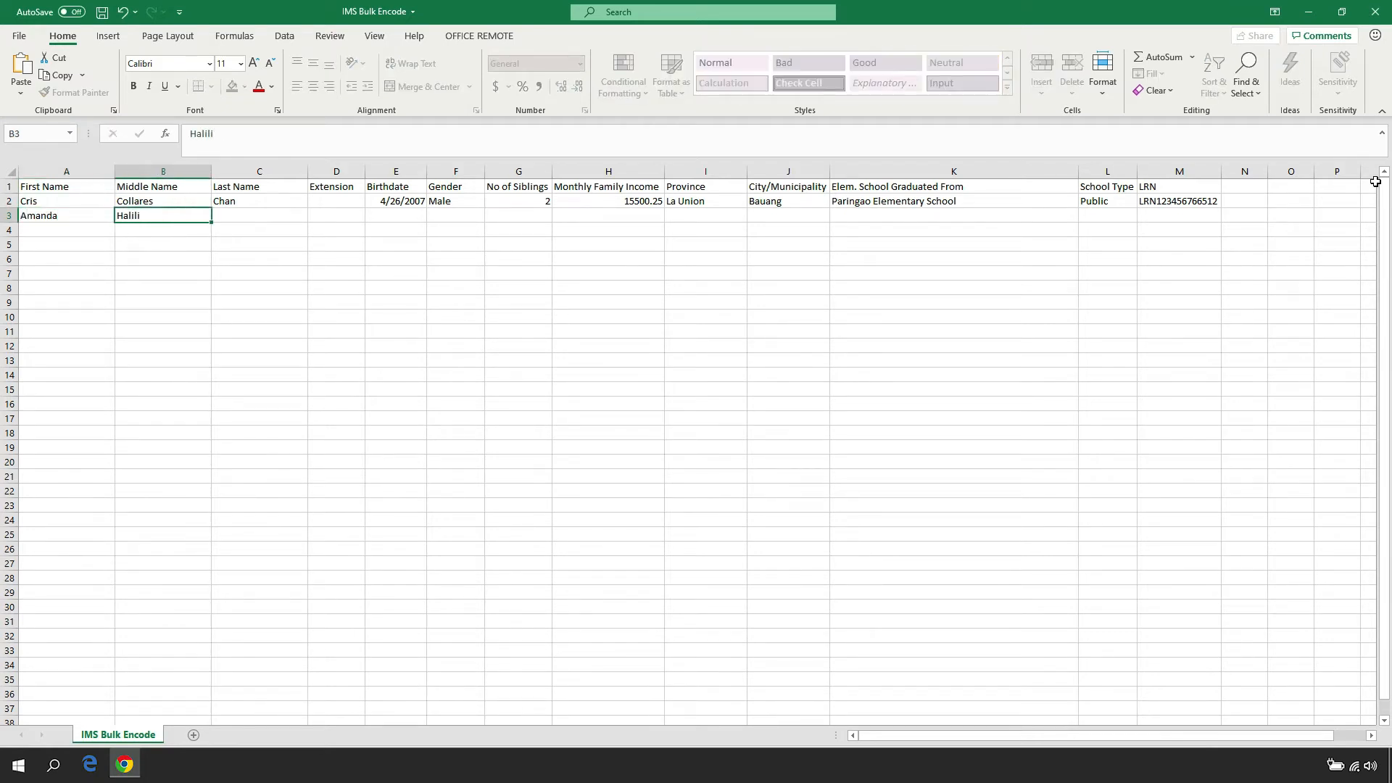
{"action": "key", "text": "Tab"}
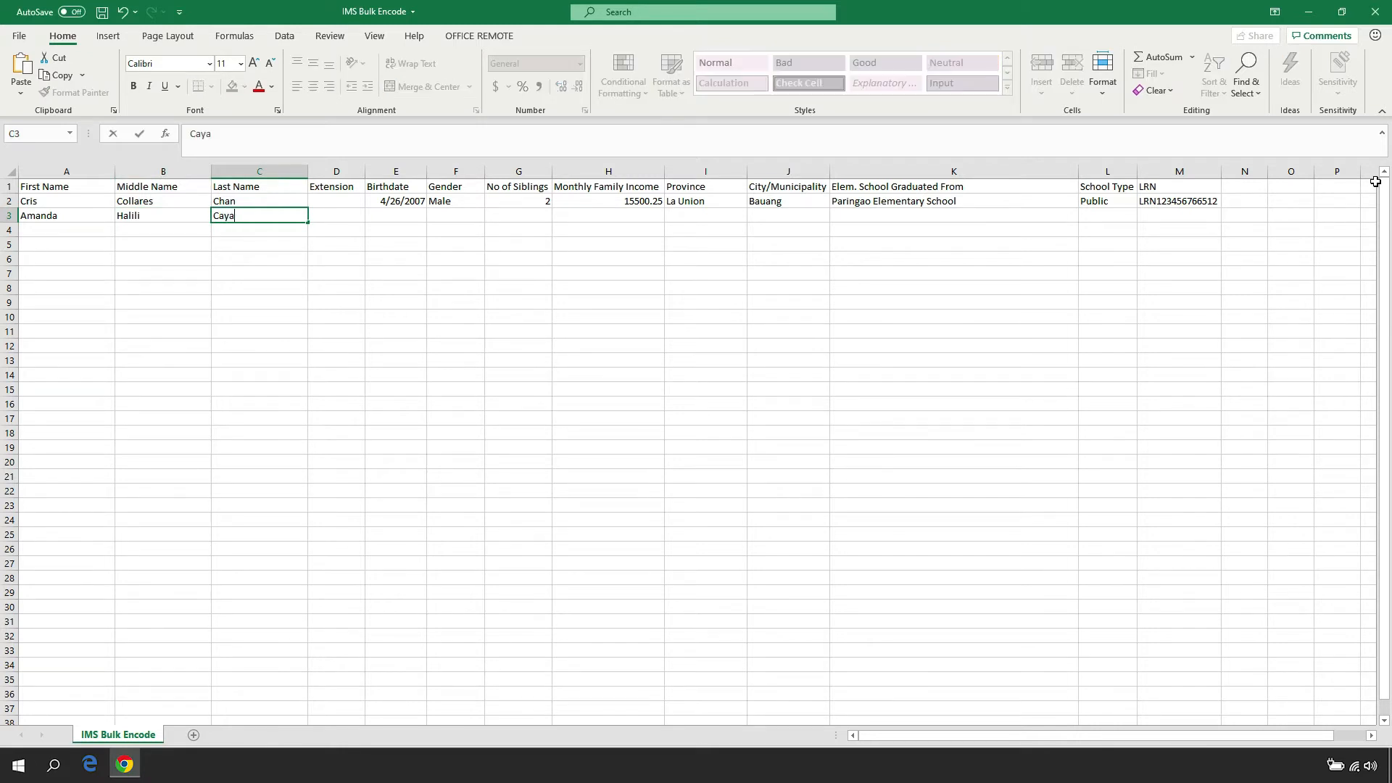
In row 3, leave Extension blank, enter the grantee's birthdate, skip Gender, and set No of Siblings to 1
{"action": "key", "text": "Tab"}
{"action": "key", "text": "Tab"}
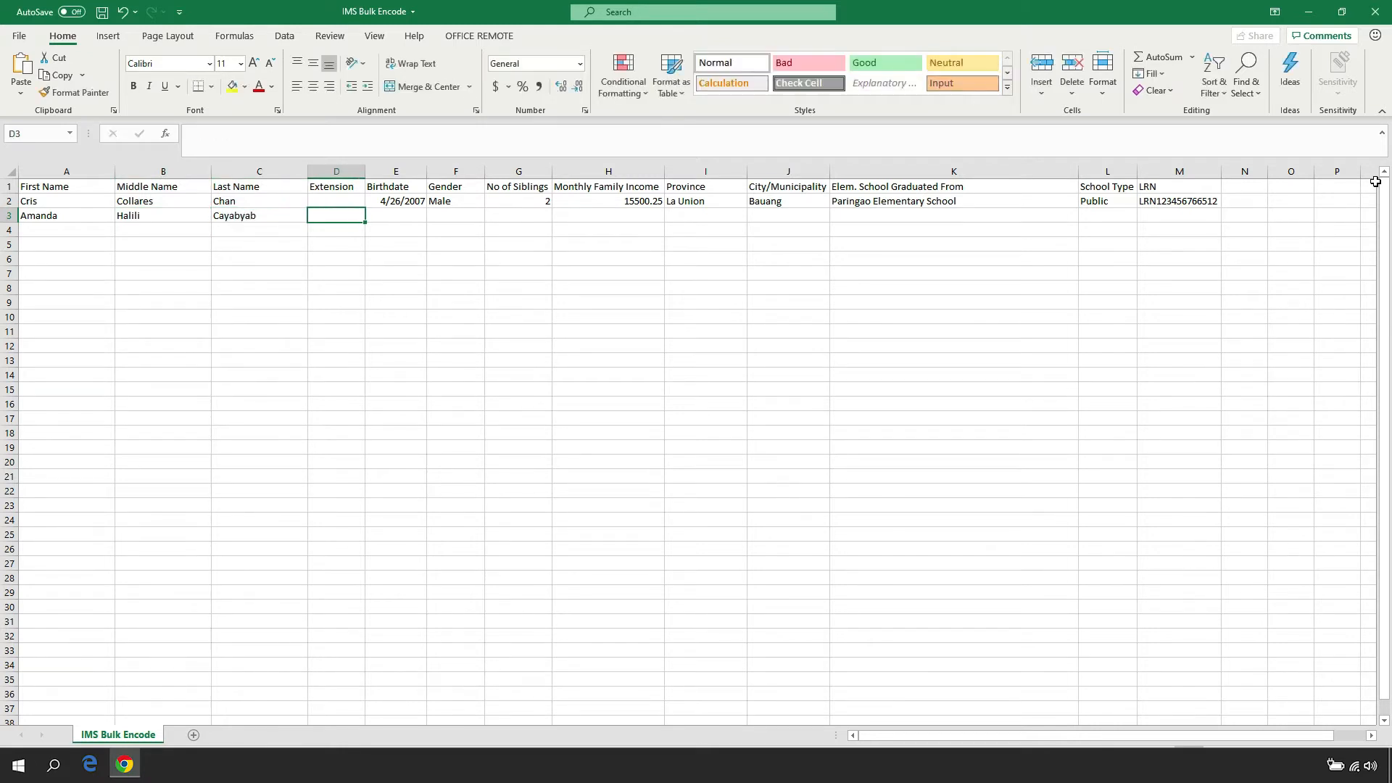
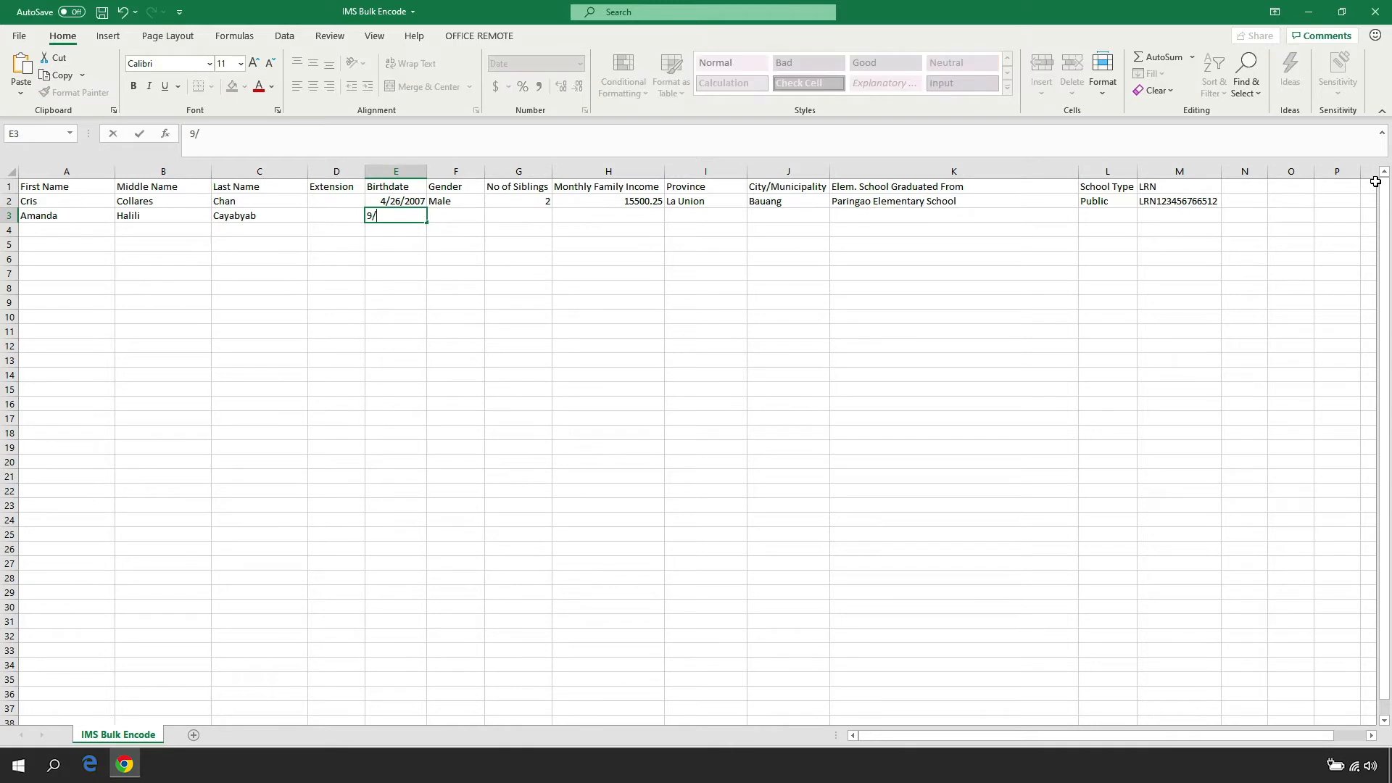
{"action": "key", "text": "Tab"}
{"action": "key", "text": "Tab"}
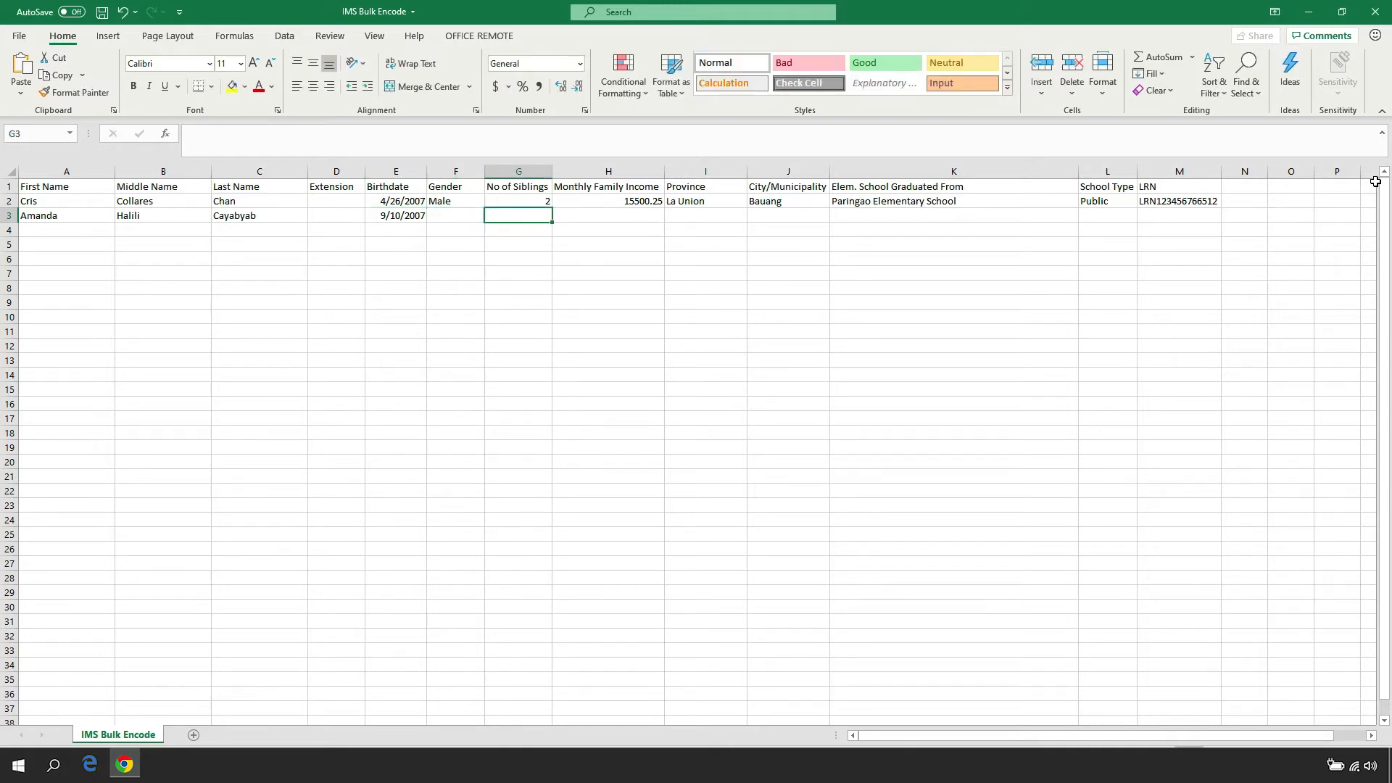
{"action": "key", "text": "Tab"}
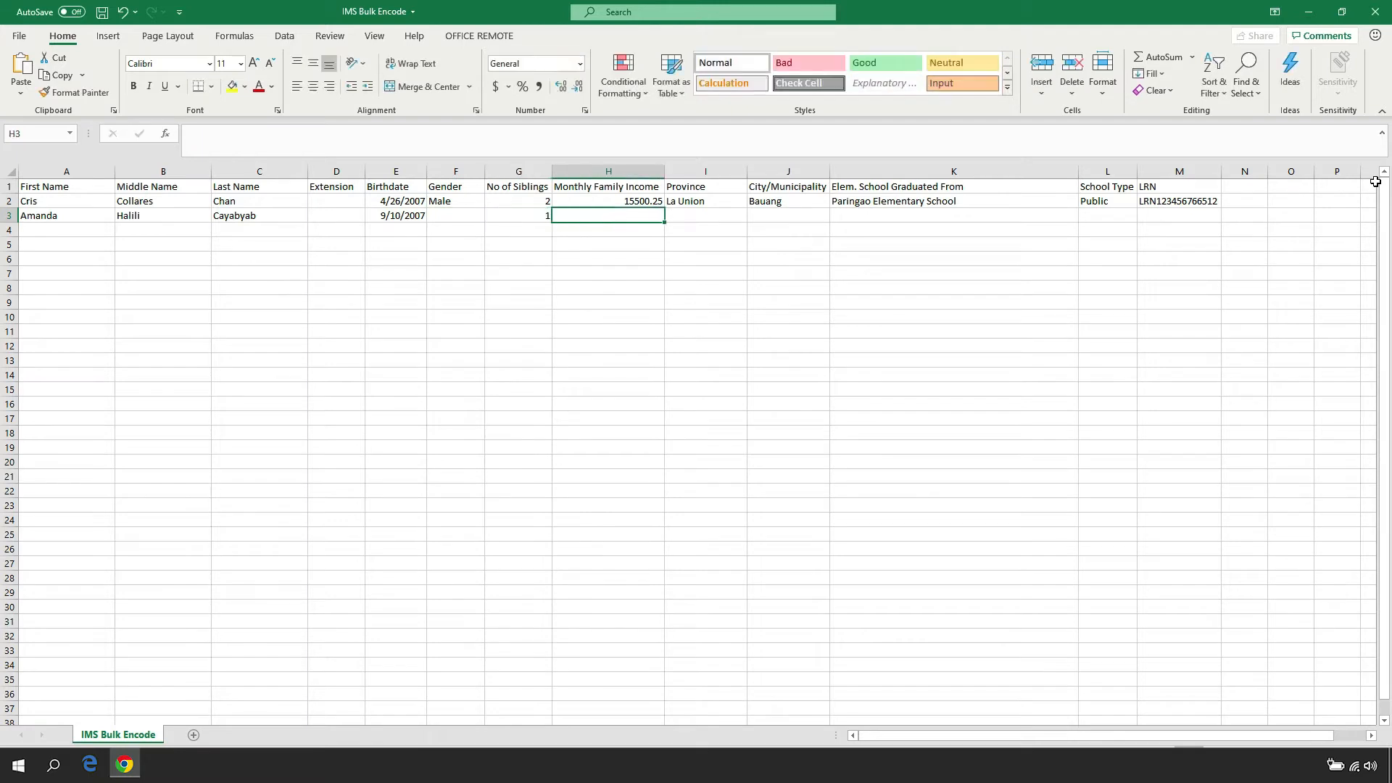
In row 3, enter a monthly family income of 20500.75, province Pangasinan and municipality Calasiao
{"action": "type", "text": "20500."}
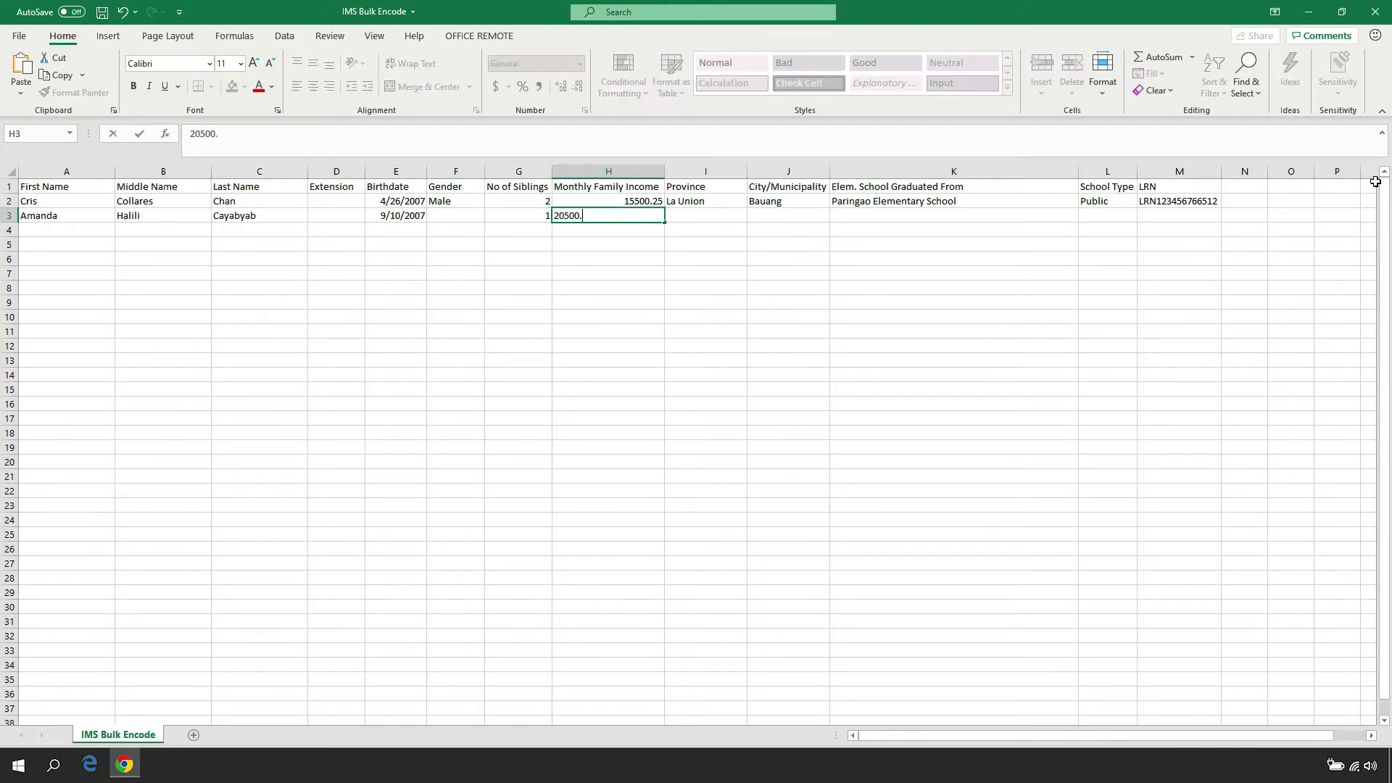
{"action": "type", "text": "75"}
{"action": "key", "text": "Tab"}
{"action": "type", "text": "Pangasinan"}
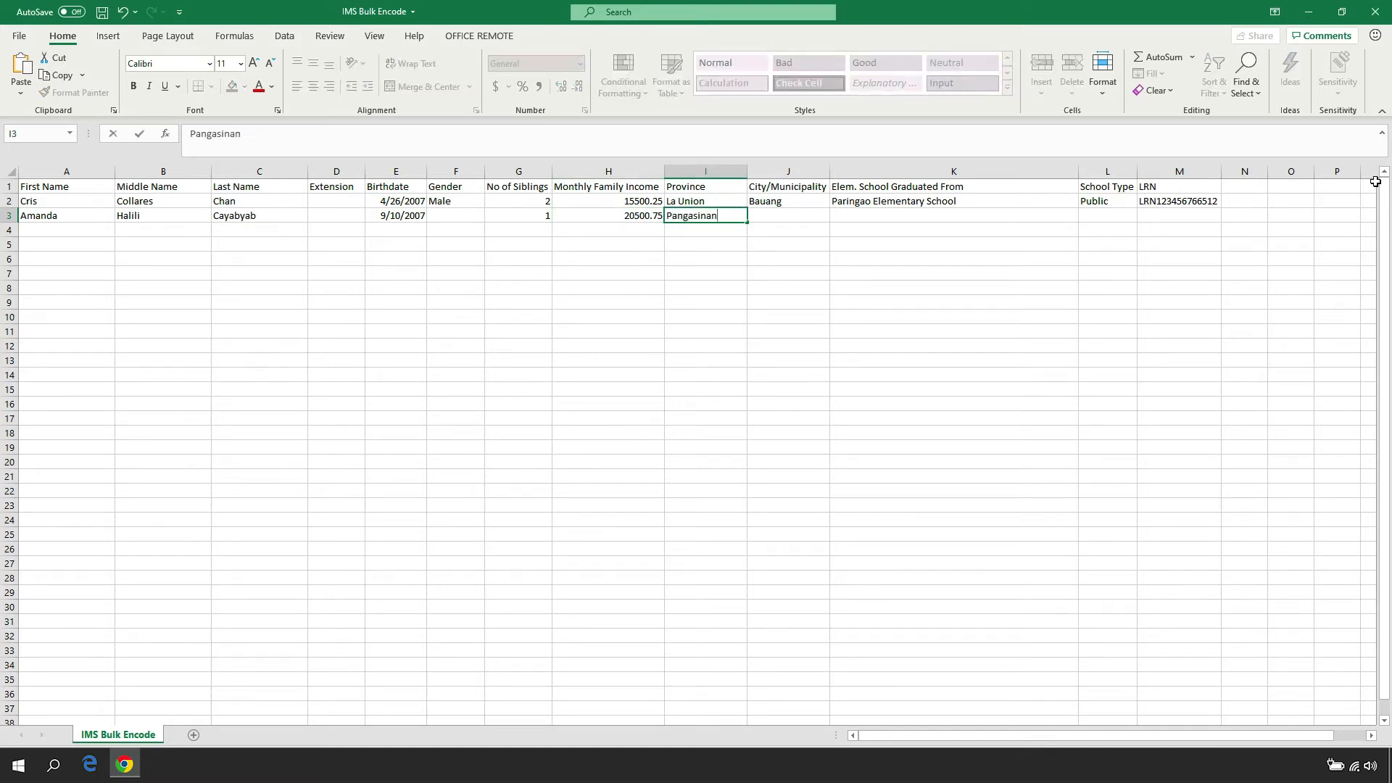
{"action": "key", "text": "Tab"}
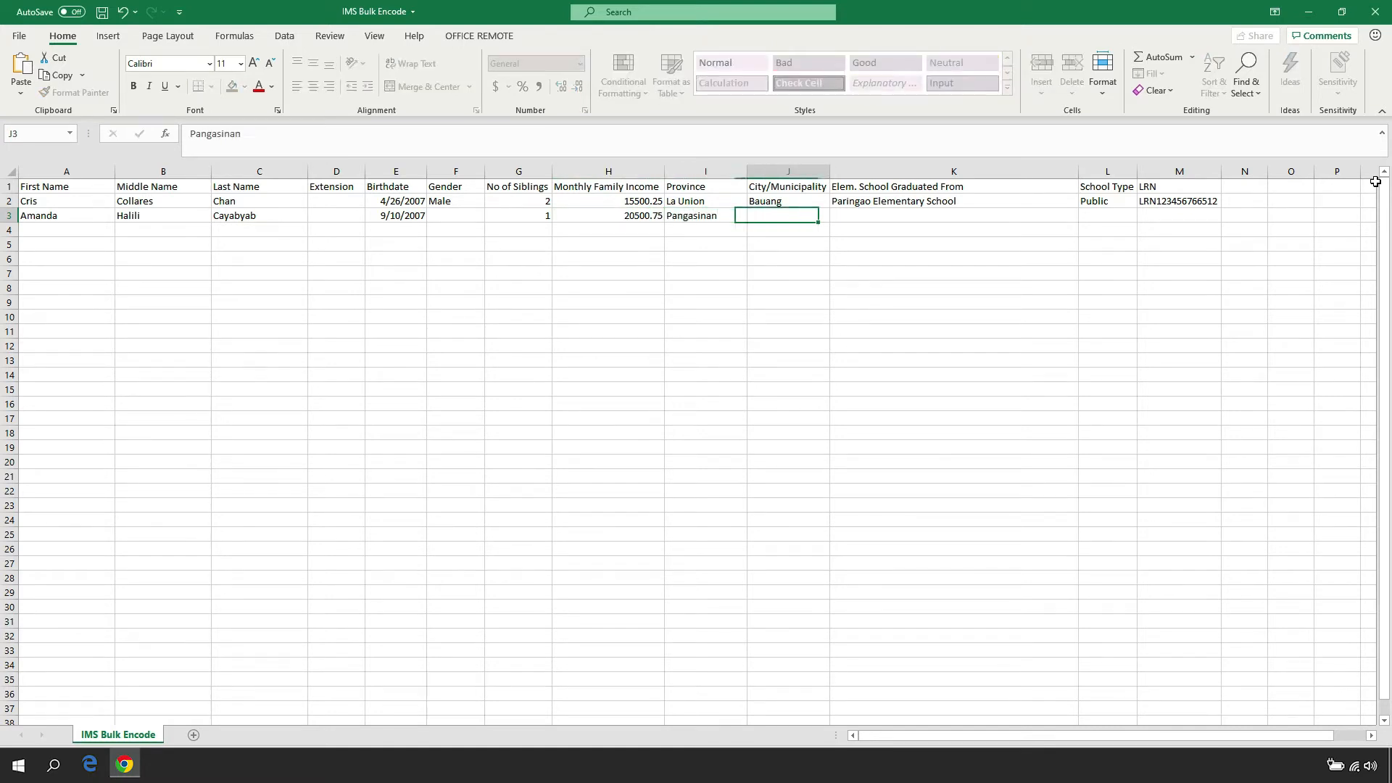
{"action": "type", "text": "Calasiao"}
{"action": "key", "text": "Tab"}
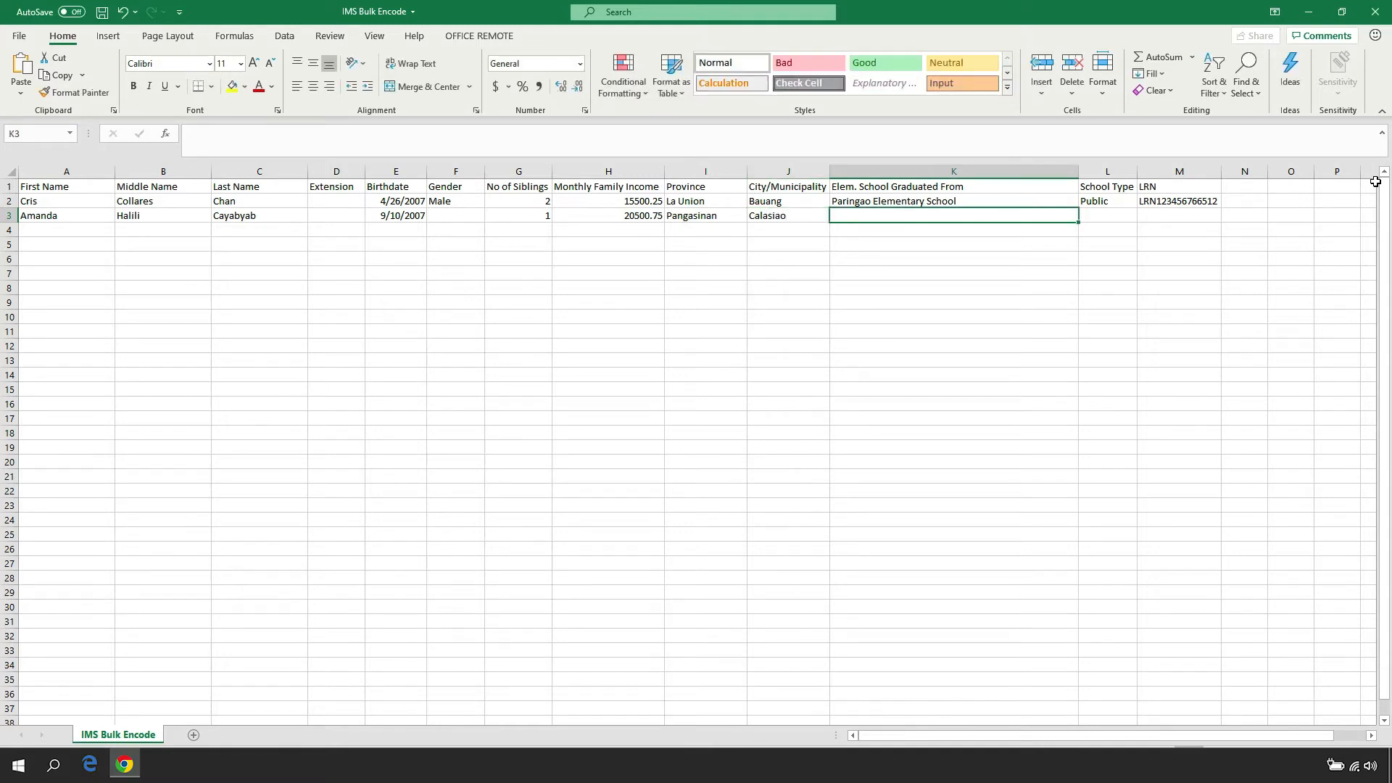
In row 3, enter Saint Thomas School as the elementary school graduated from and Private as the school type
{"action": "type", "text": "Saint Thomas"}
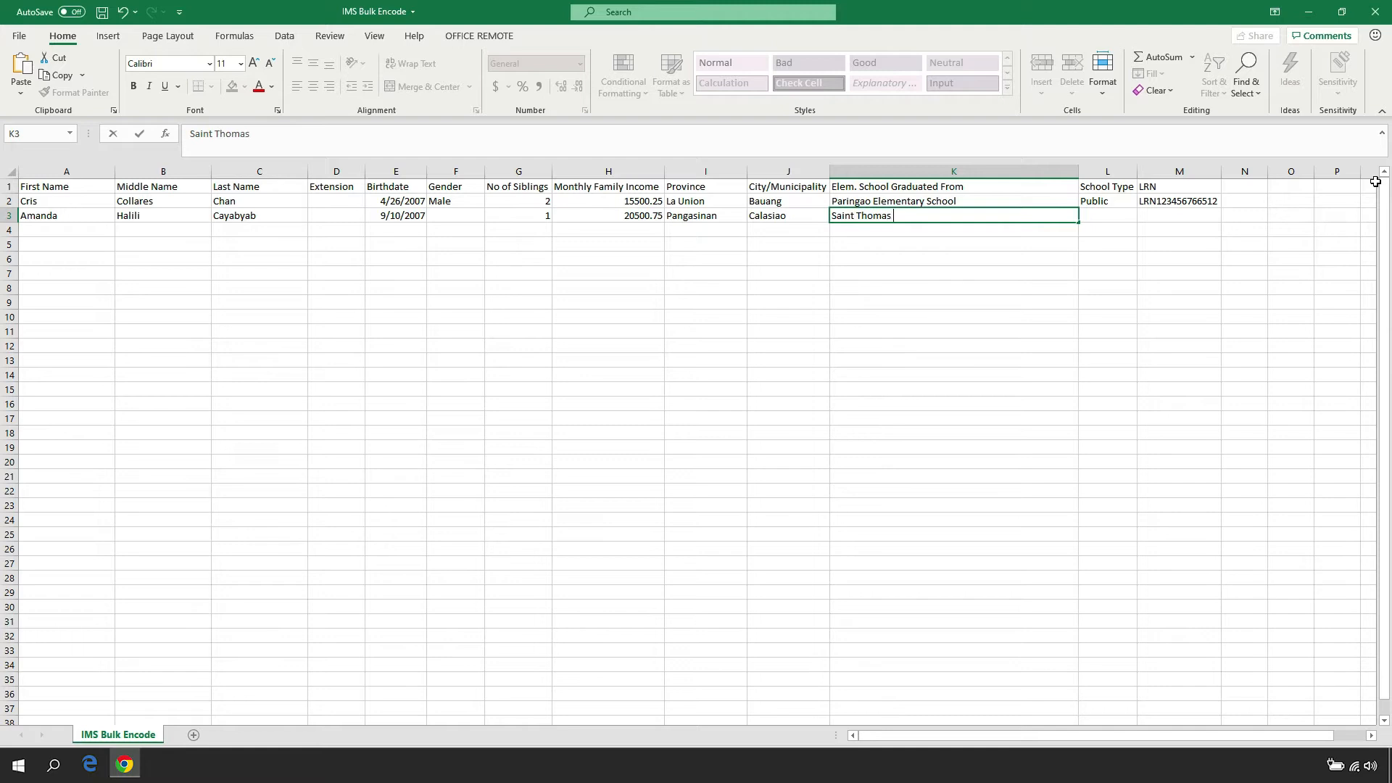
{"action": "type", "text": " School"}
{"action": "key", "text": "Tab"}
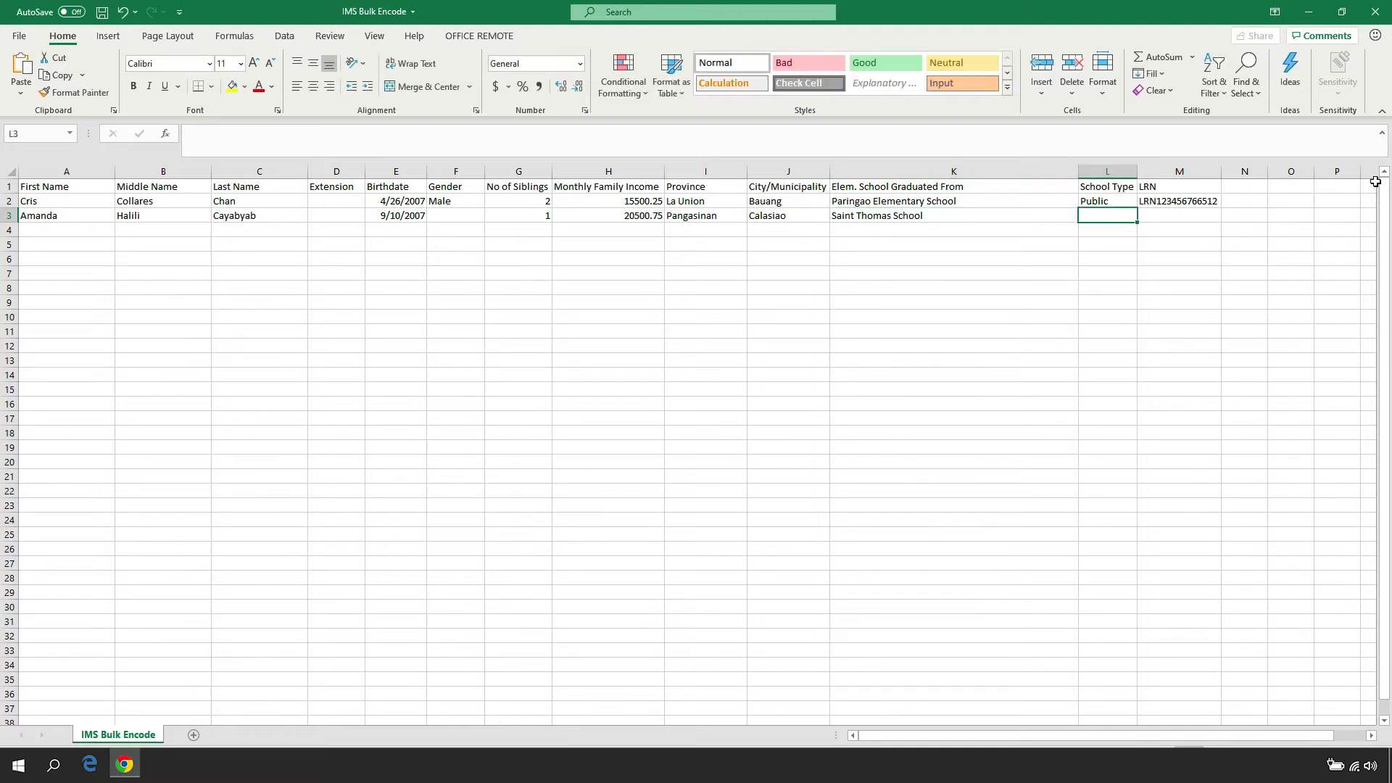
{"action": "type", "text": "Private"}
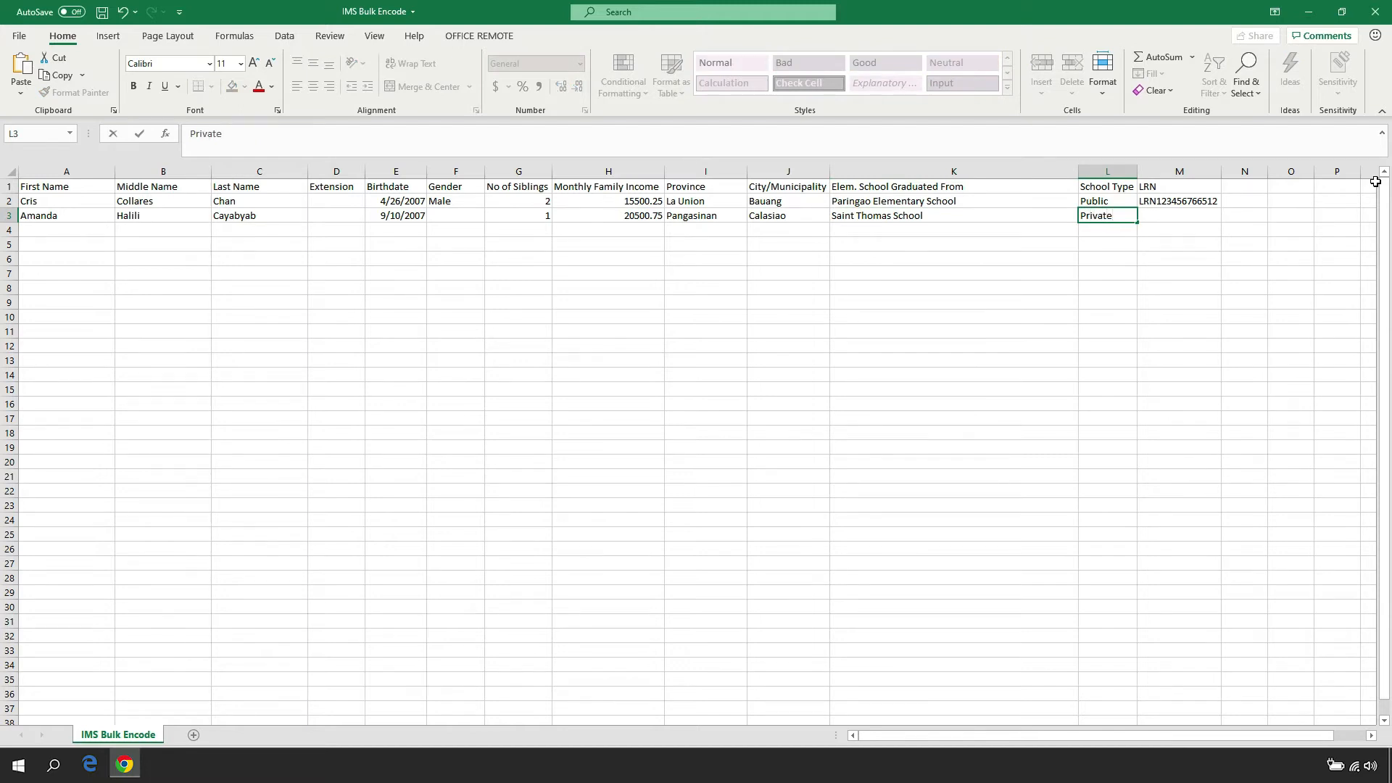
Enter the grantee's learner reference number with the LRN prefix in the LRN column of row 3
{"action": "key", "text": "Tab"}
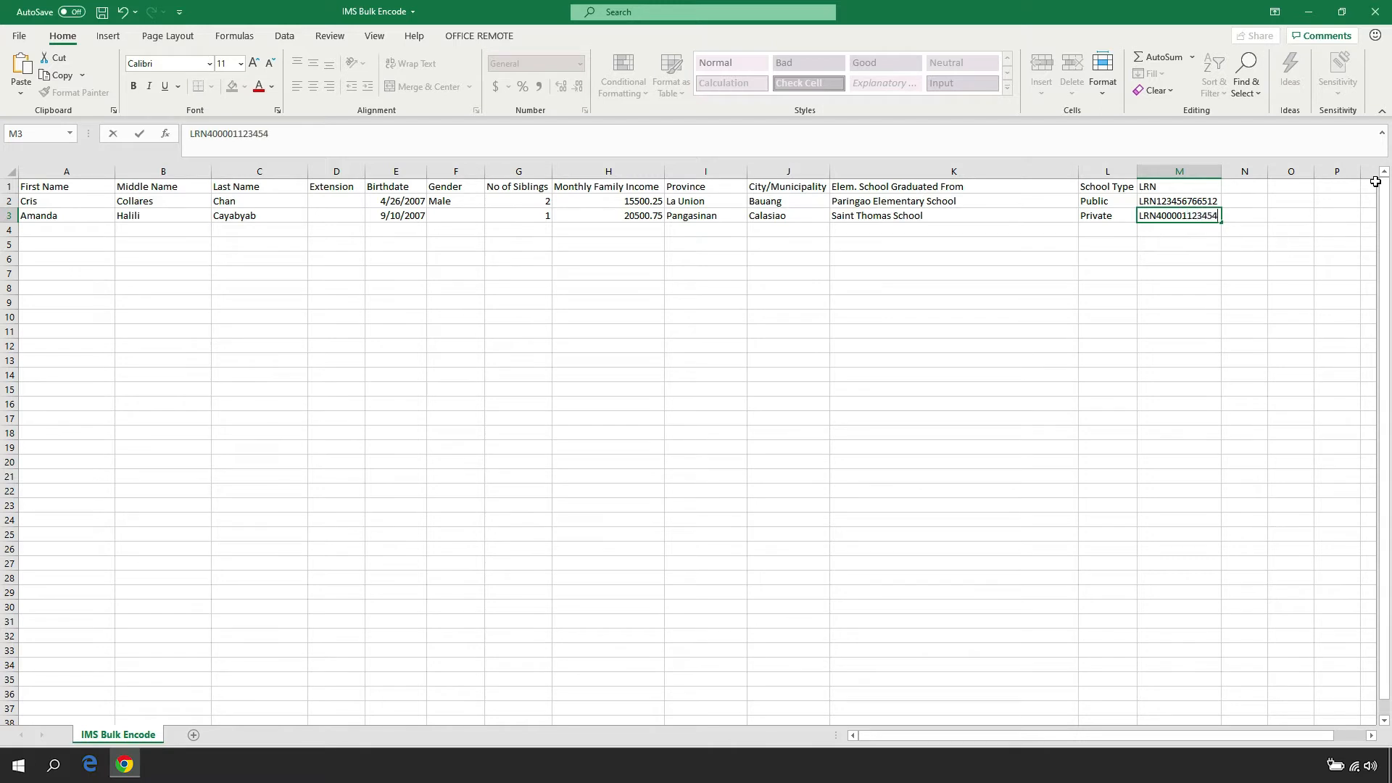
Start a new record in row 4 with the third grantee's first, middle and last name
{"action": "key", "text": "Right"}
{"action": "key", "text": "Down"}
{"action": "key", "text": "Left"}
{"action": "key", "text": "Left"}
{"action": "key", "text": "Left"}
{"action": "key", "text": "Left"}
{"action": "key", "text": "Left"}
{"action": "key", "text": "Left"}
{"action": "key", "text": "Left"}
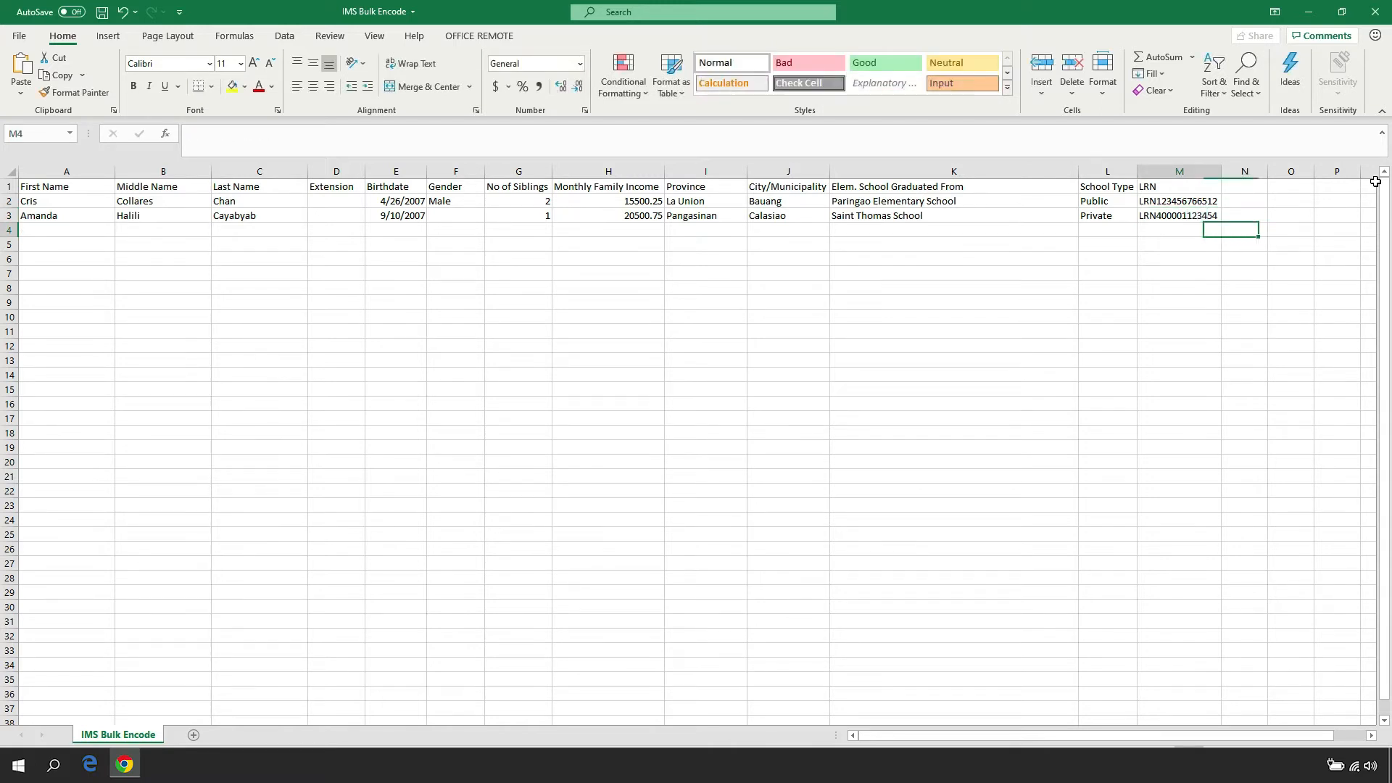
{"action": "key", "text": "Left"}
{"action": "key", "text": "Left"}
{"action": "key", "text": "Left"}
{"action": "key", "text": "Left"}
{"action": "key", "text": "Left"}
{"action": "key", "text": "Left"}
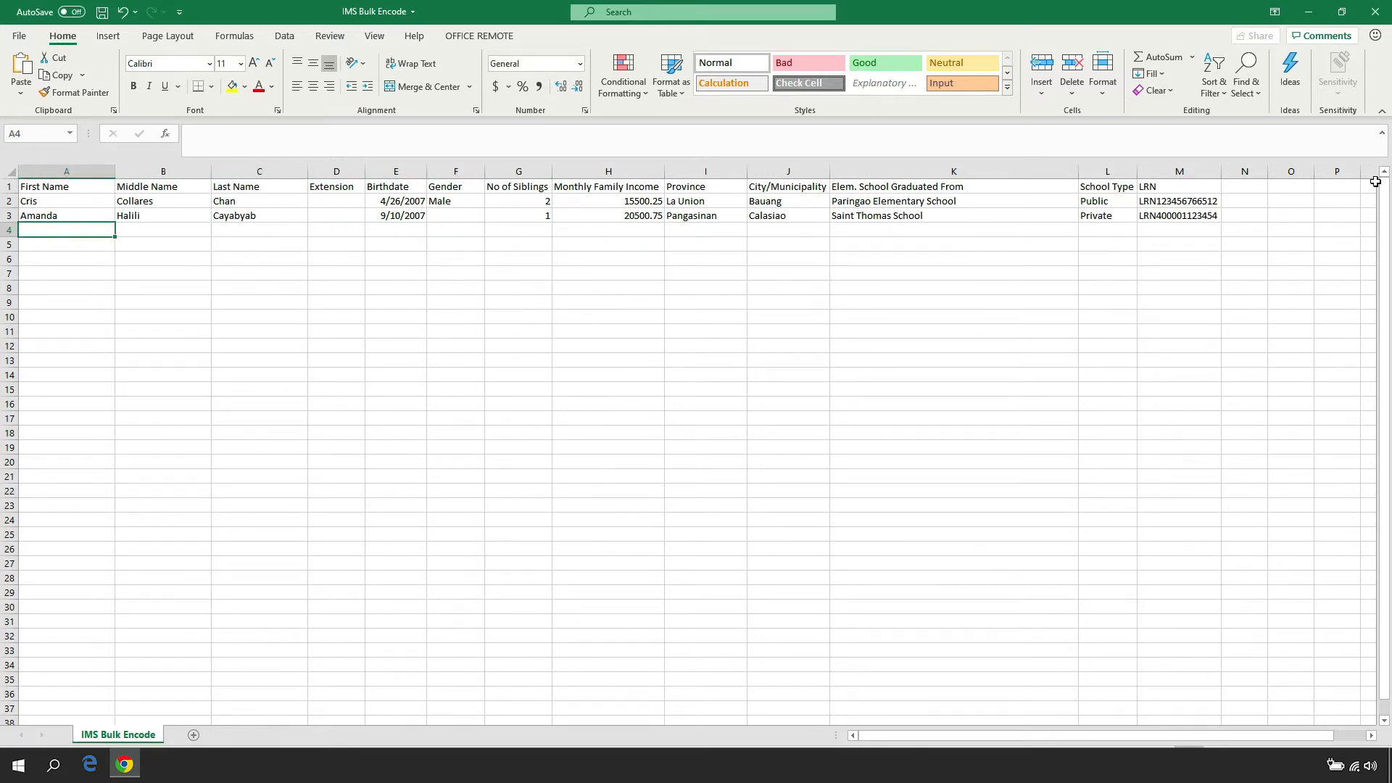
{"action": "key", "text": "Tab"}
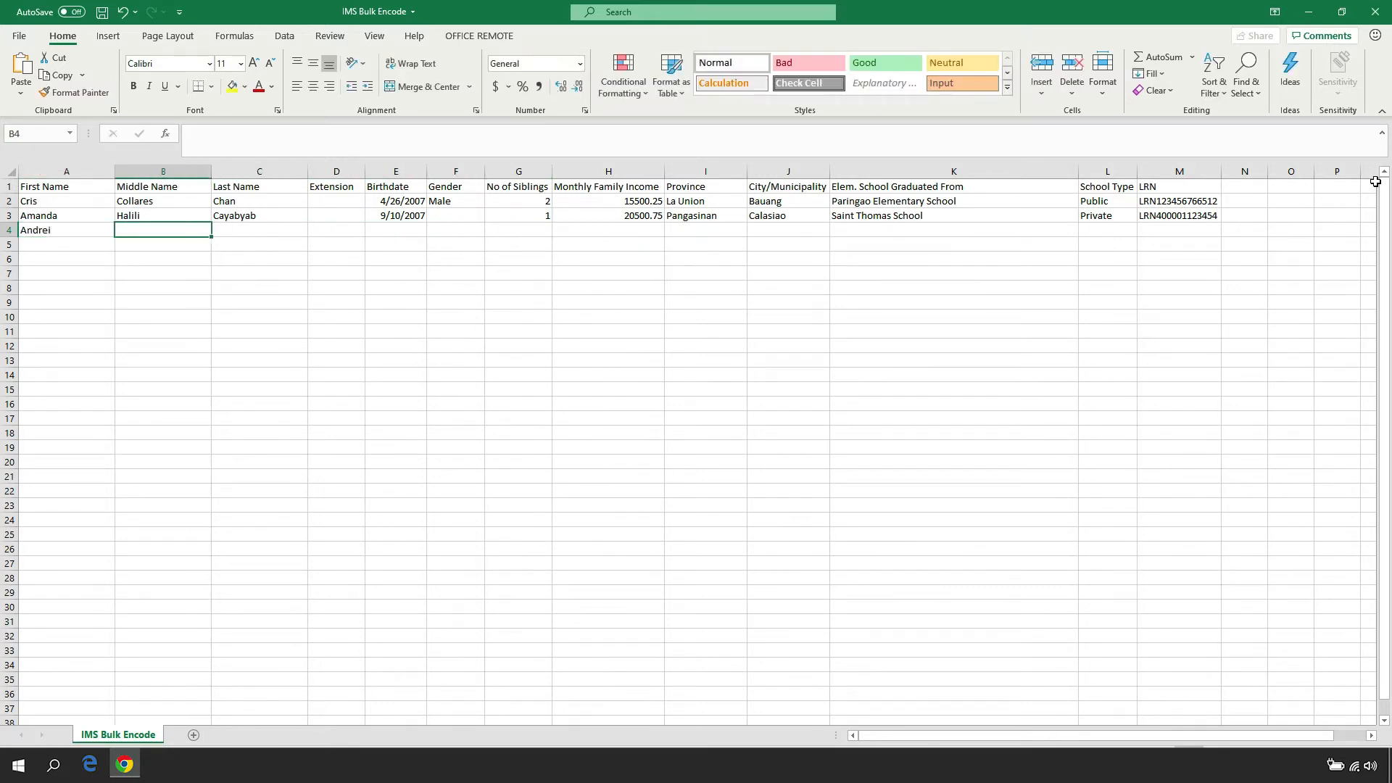
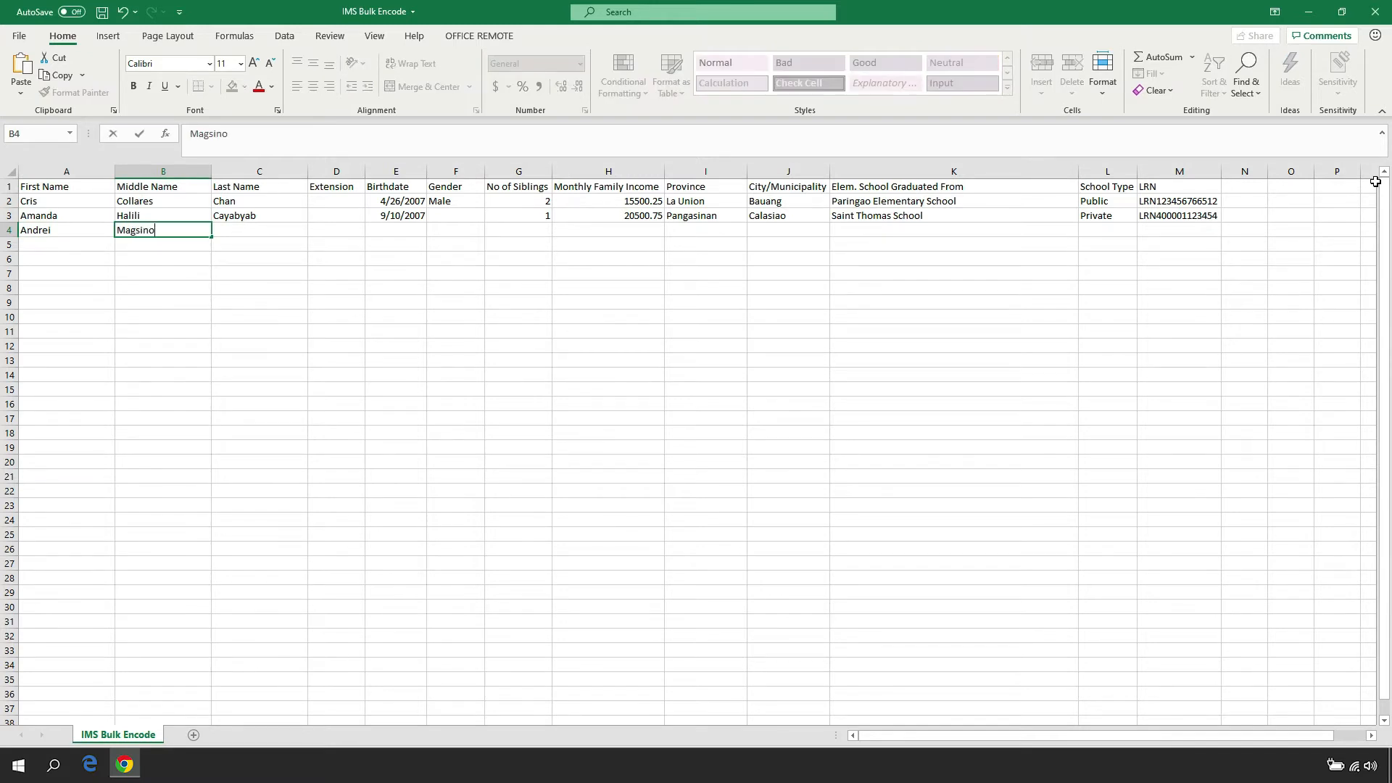
{"action": "key", "text": "Tab"}
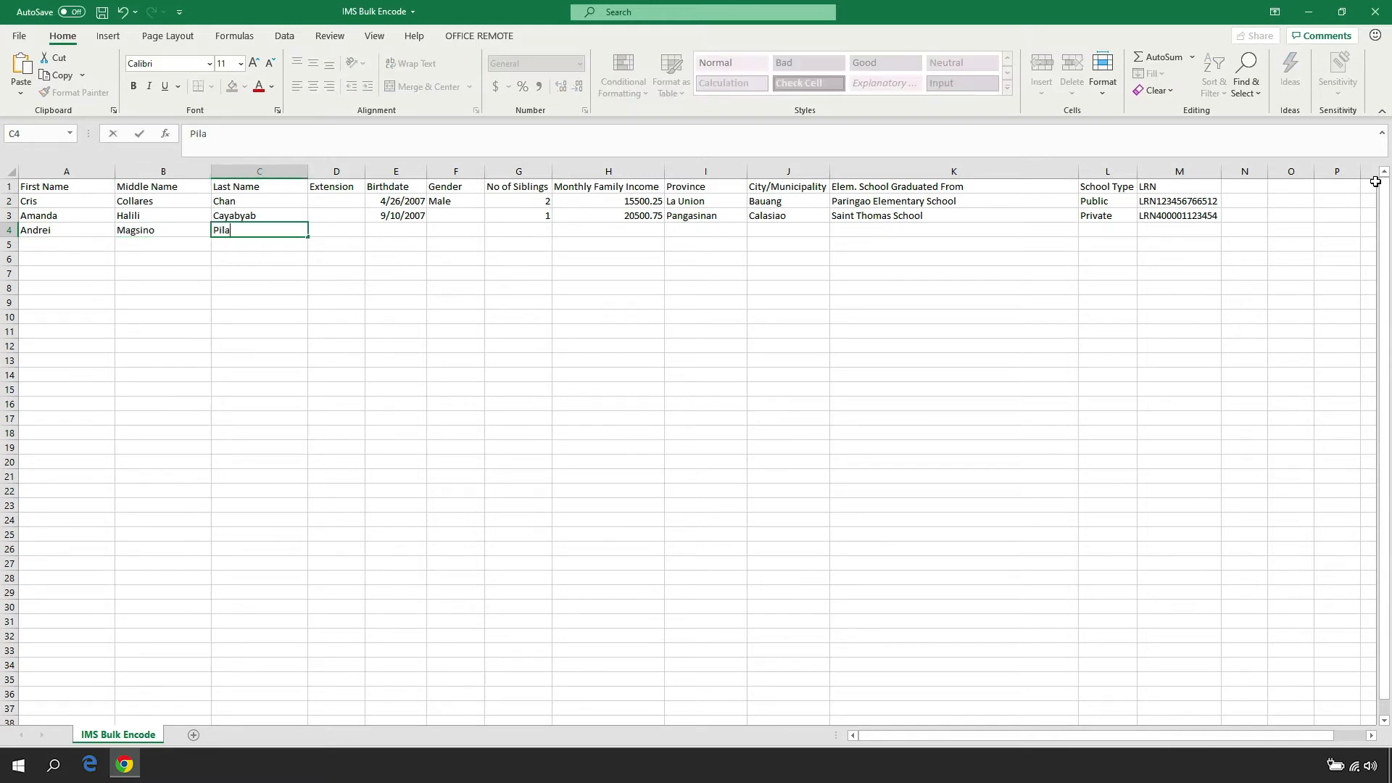
In row 4, leave Extension blank and enter the grantee's birthdate, gender Male and 3 siblings
{"action": "key", "text": "Tab"}
{"action": "key", "text": "Tab"}
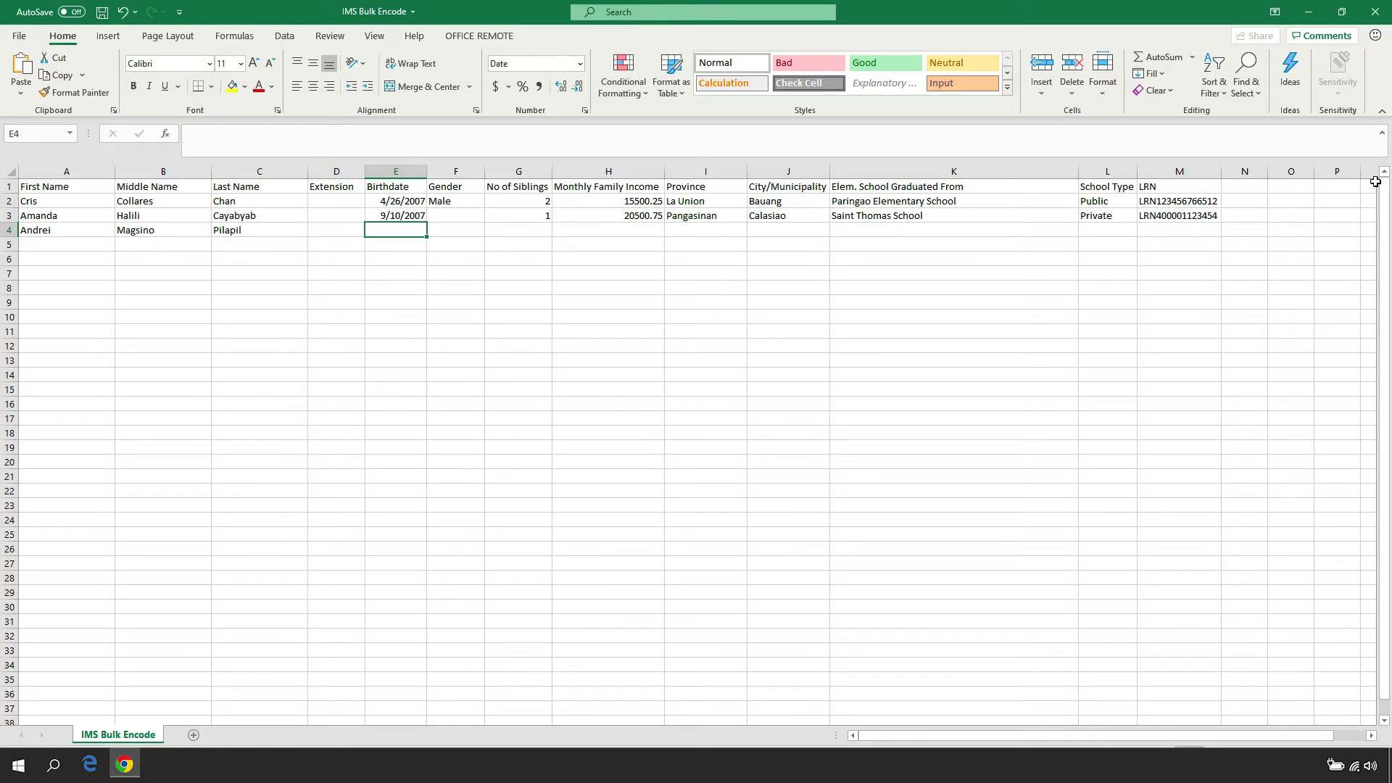
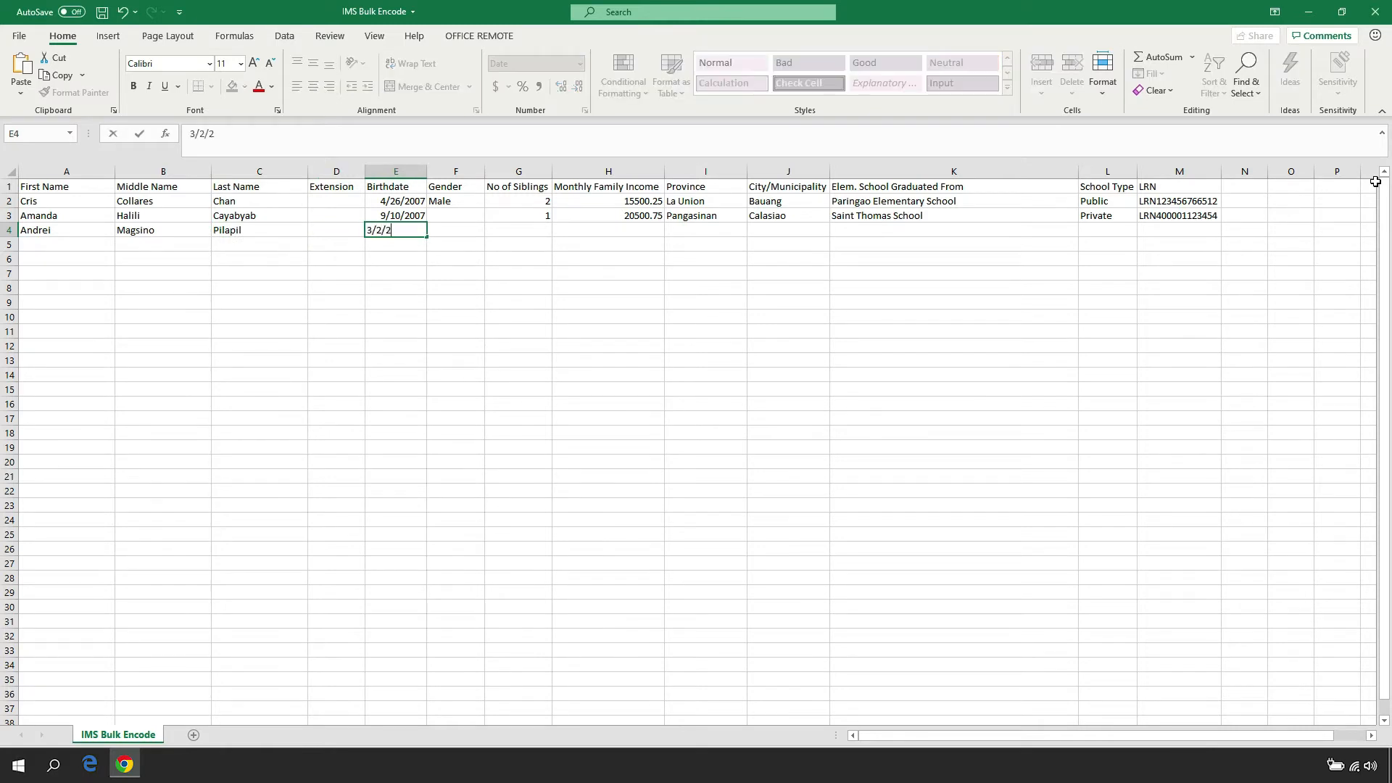
{"action": "key", "text": "Tab"}
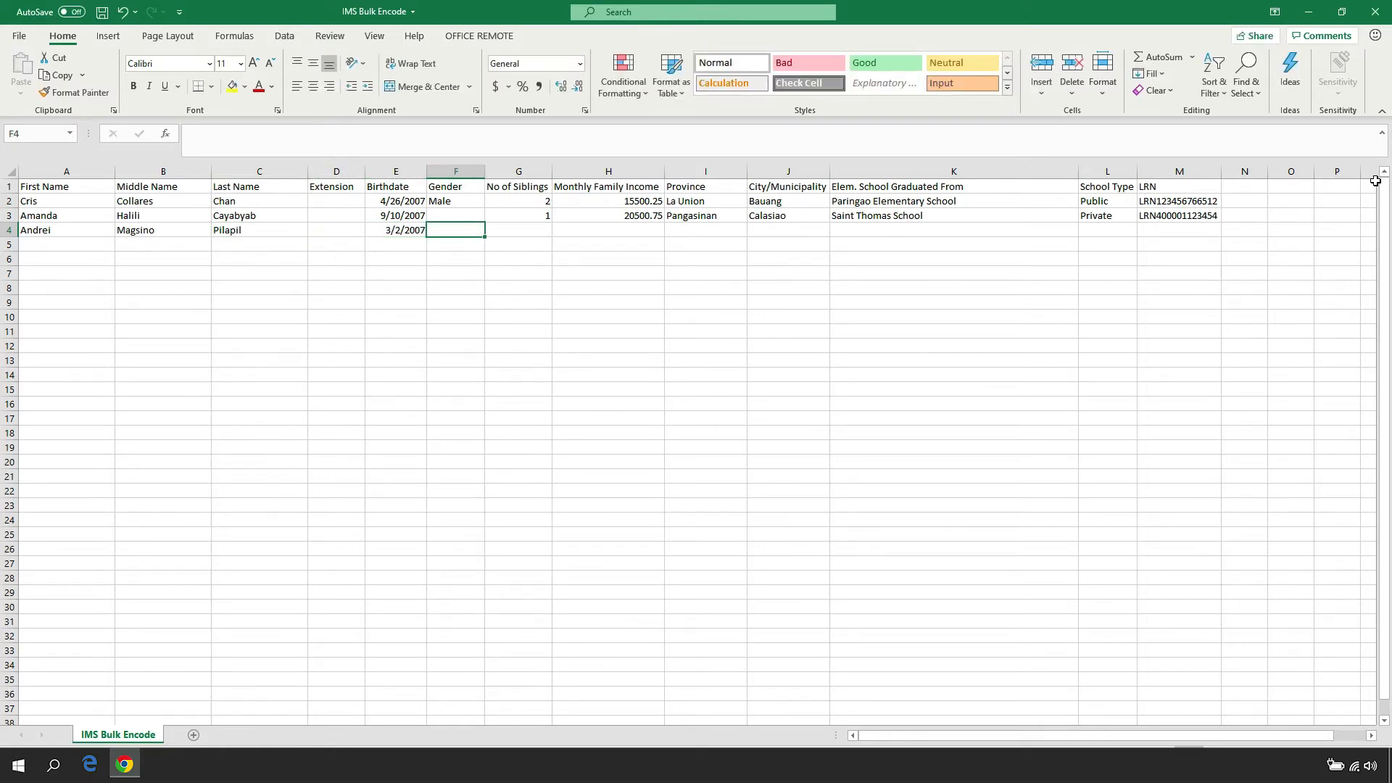
{"action": "key", "text": "Tab"}
{"action": "key", "text": "Tab"}
In row 4, enter a monthly family income of 25750.25, province Pangasinan and municipality Calasiao
{"action": "type", "text": "25"}
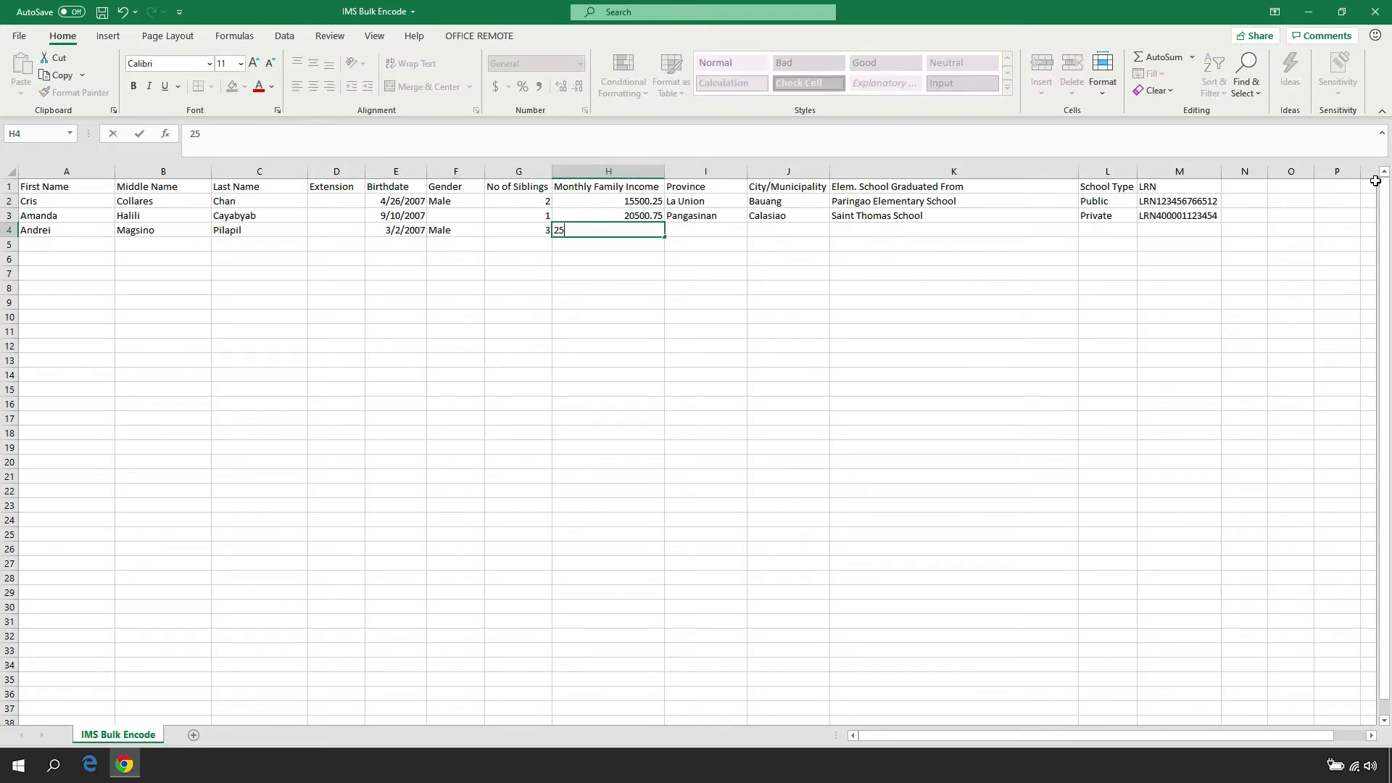
{"action": "type", "text": "750.25"}
{"action": "key", "text": "Tab"}
{"action": "type", "text": "Pangasinan"}
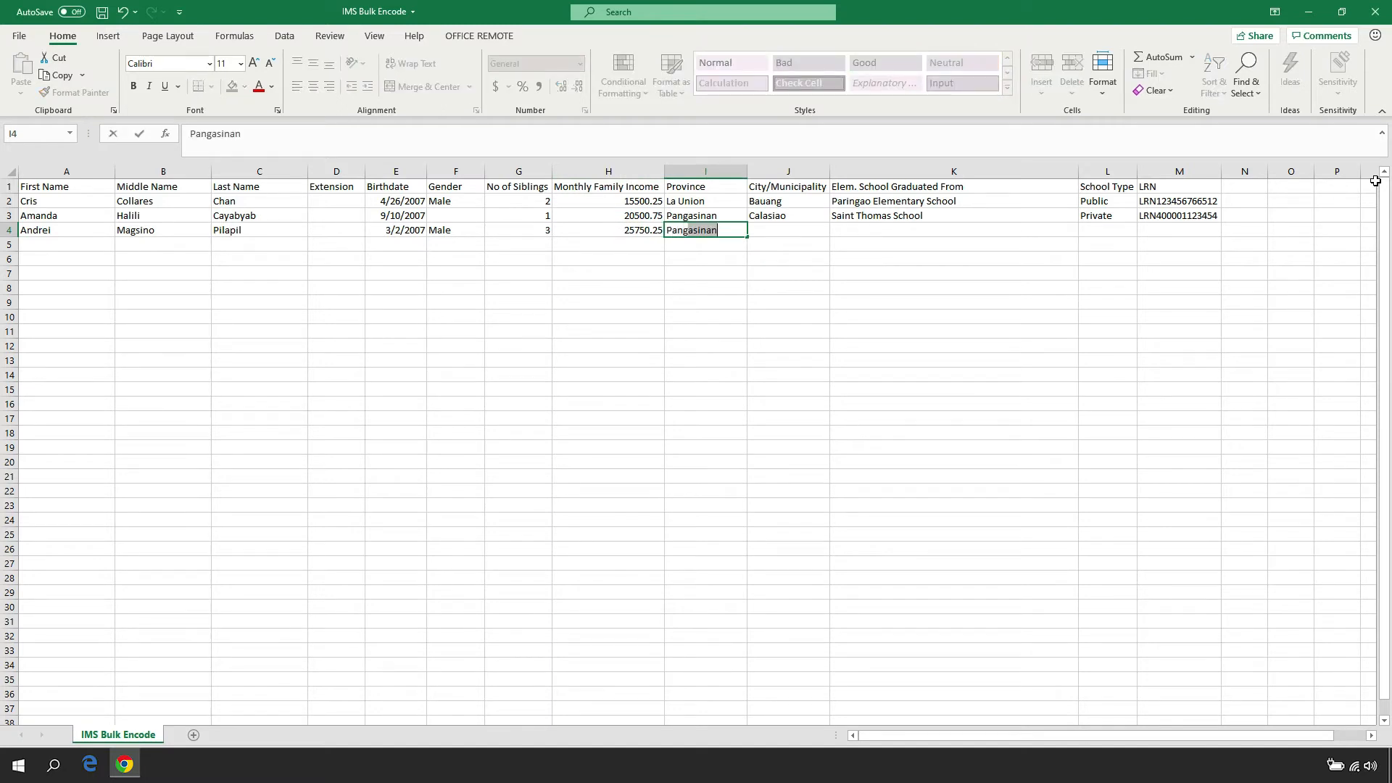
{"action": "key", "text": "Tab"}
{"action": "type", "text": "Calasiao"}
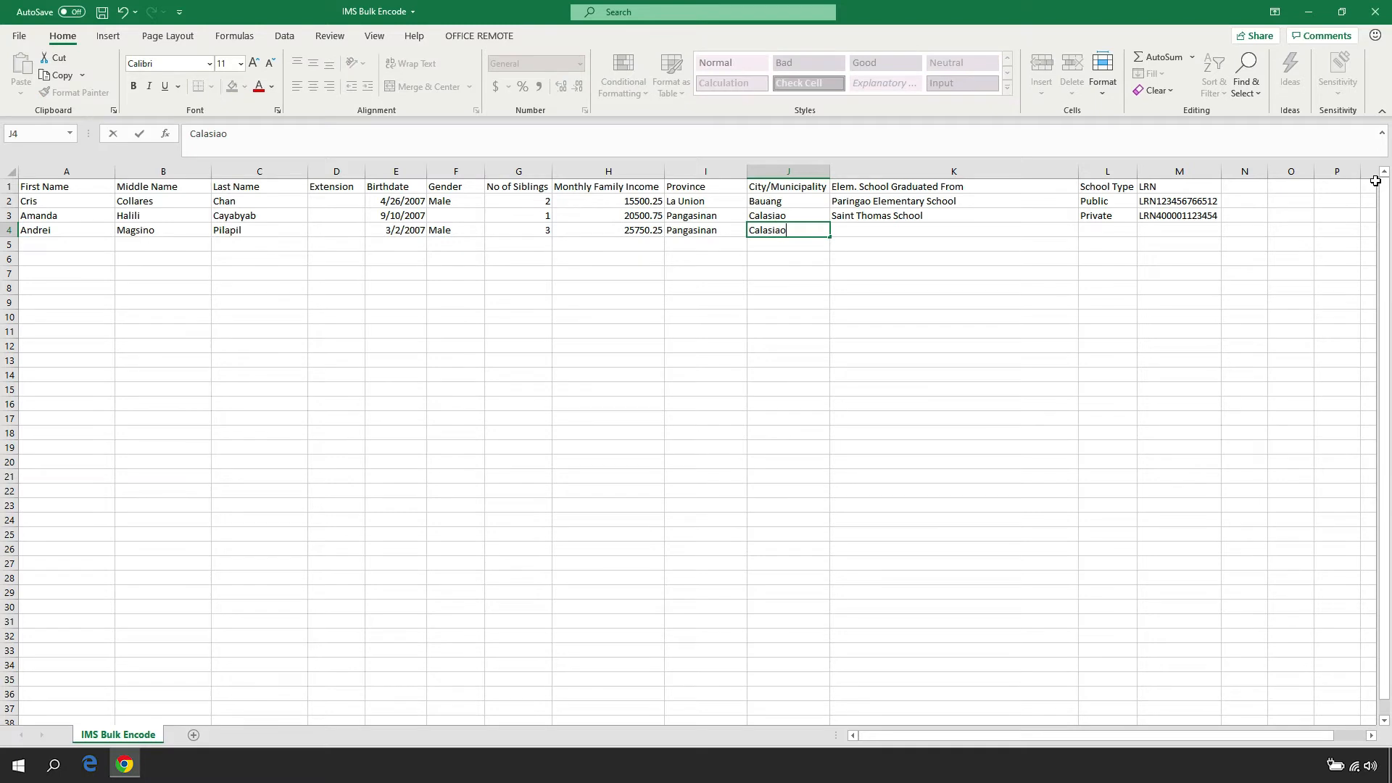
In row 4, enter Santa Elena Elementary School as the school graduated from and Public as the school type
{"action": "key", "text": "Tab"}
{"action": "type", "text": "Santa"}
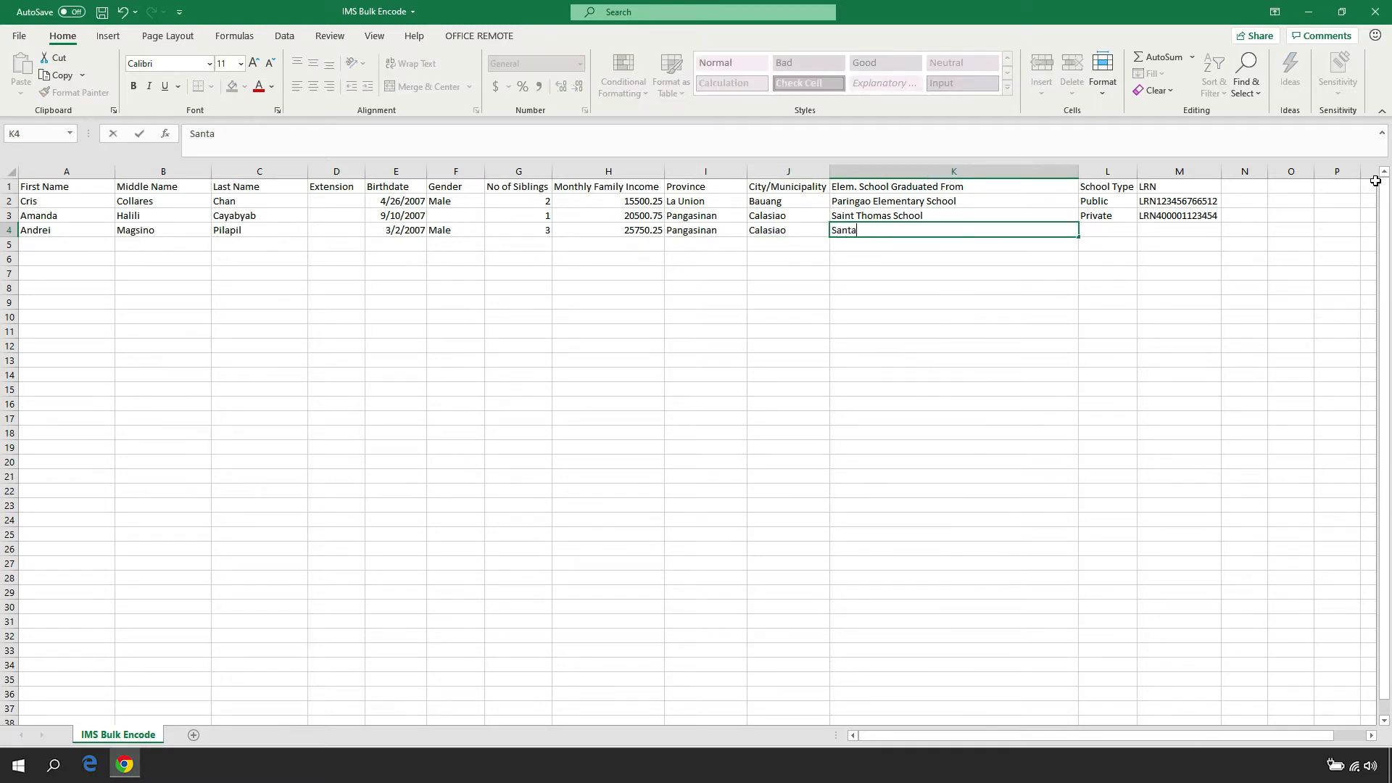
{"action": "type", "text": " Elena Elementary Schoo"}
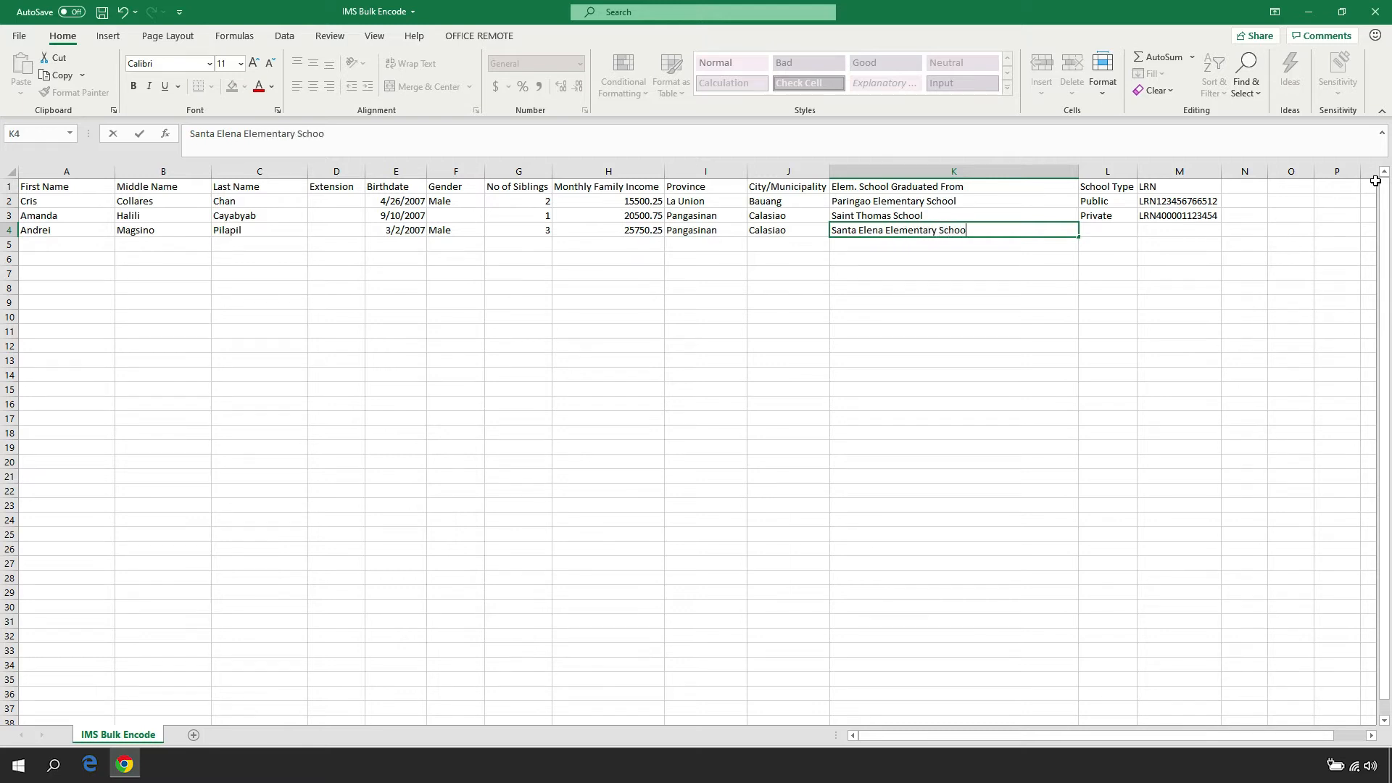
{"action": "type", "text": "l"}
{"action": "key", "text": "Tab"}
{"action": "type", "text": "Public"}
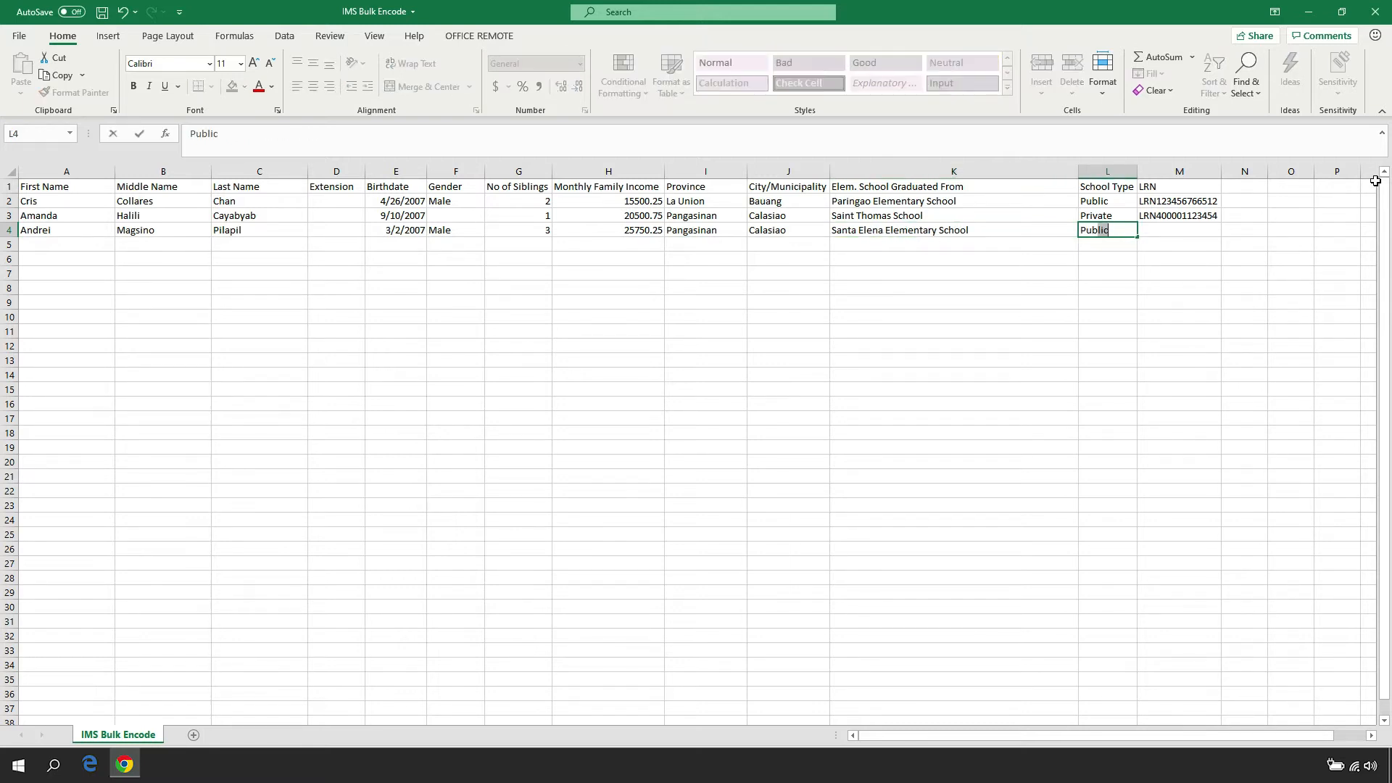
In row 4, enter the third grantee's learner reference number, prefixed with LRN, in the LRN column
{"action": "key", "text": "Tab"}
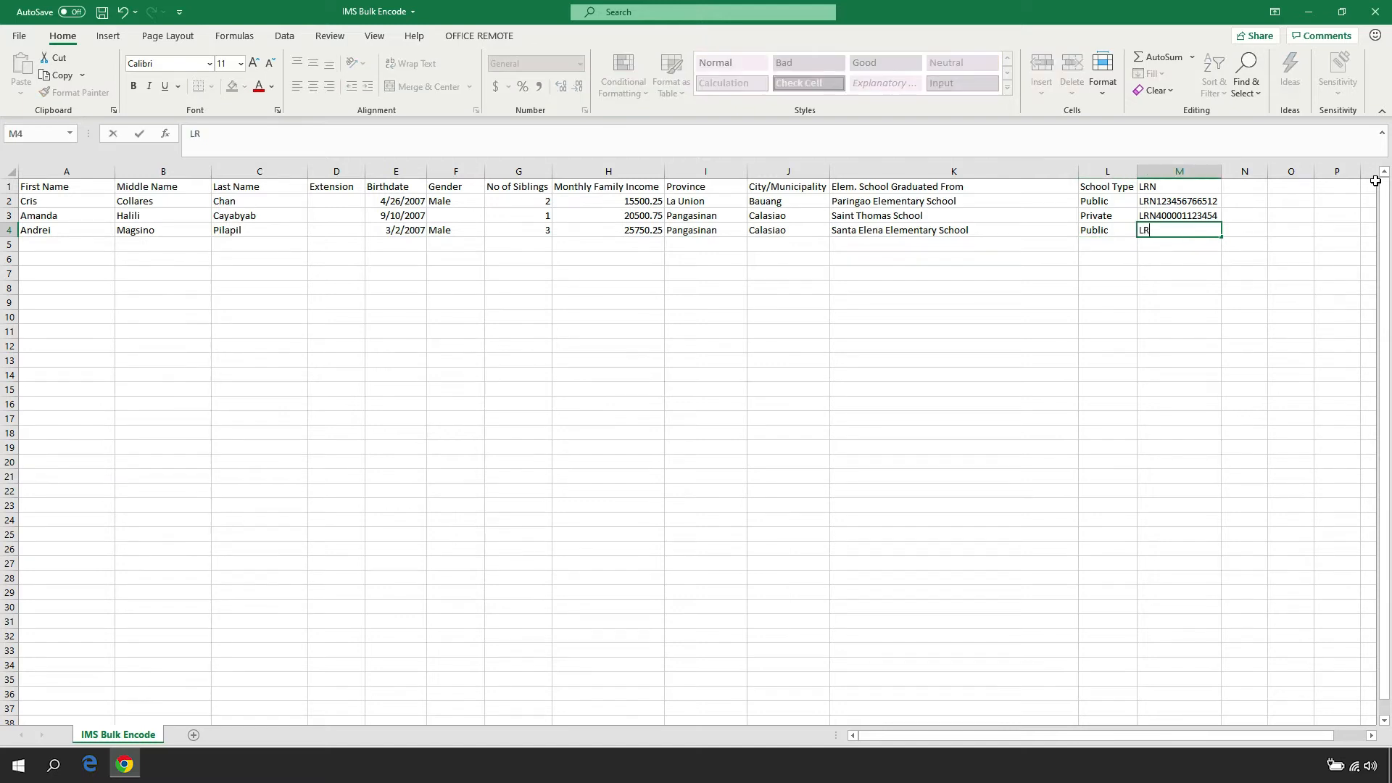
{"action": "key", "text": "Tab"}
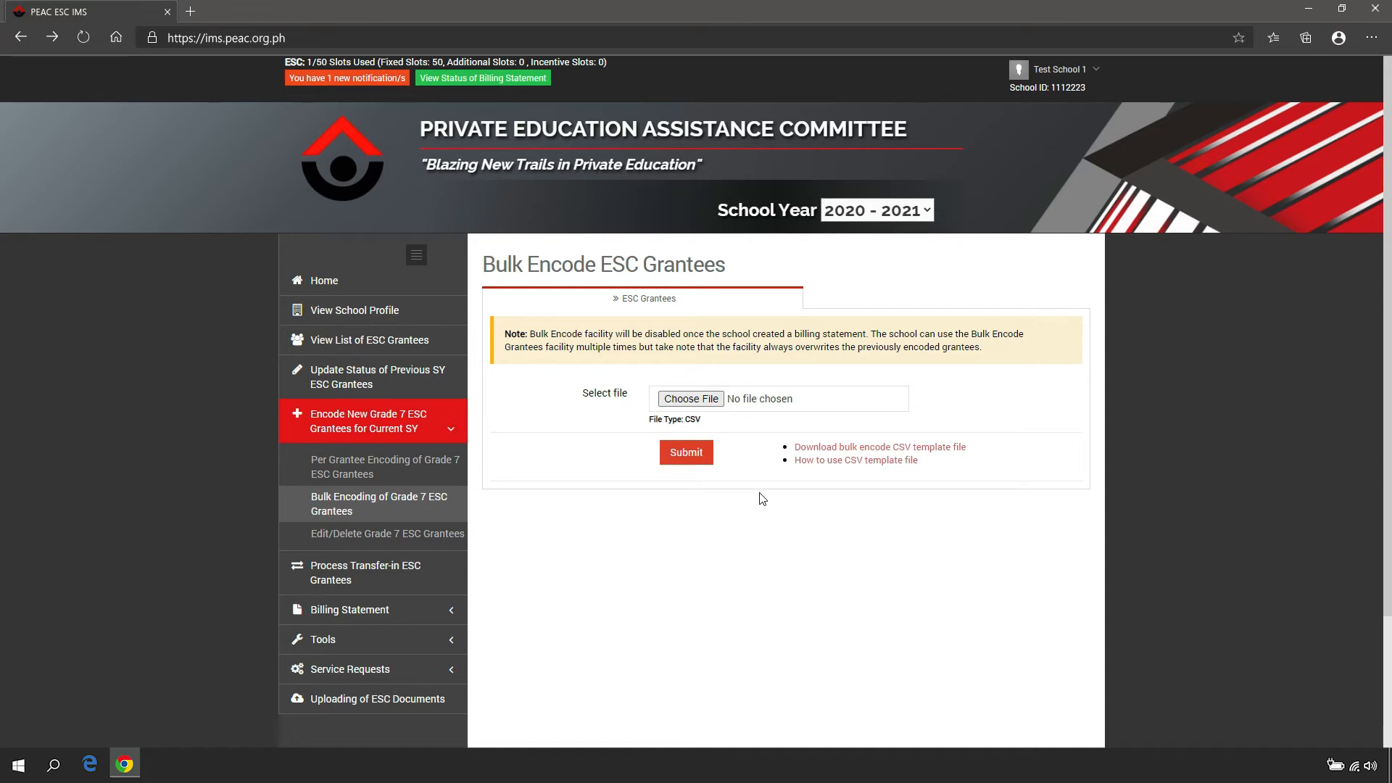
On the PEAC ESC IMS bulk encode page, try to upload IMS Bulk Encode.csv from the Desktop, and cancel the upload after the record check
{"action": "left_click", "coordinate": [723, 408]}
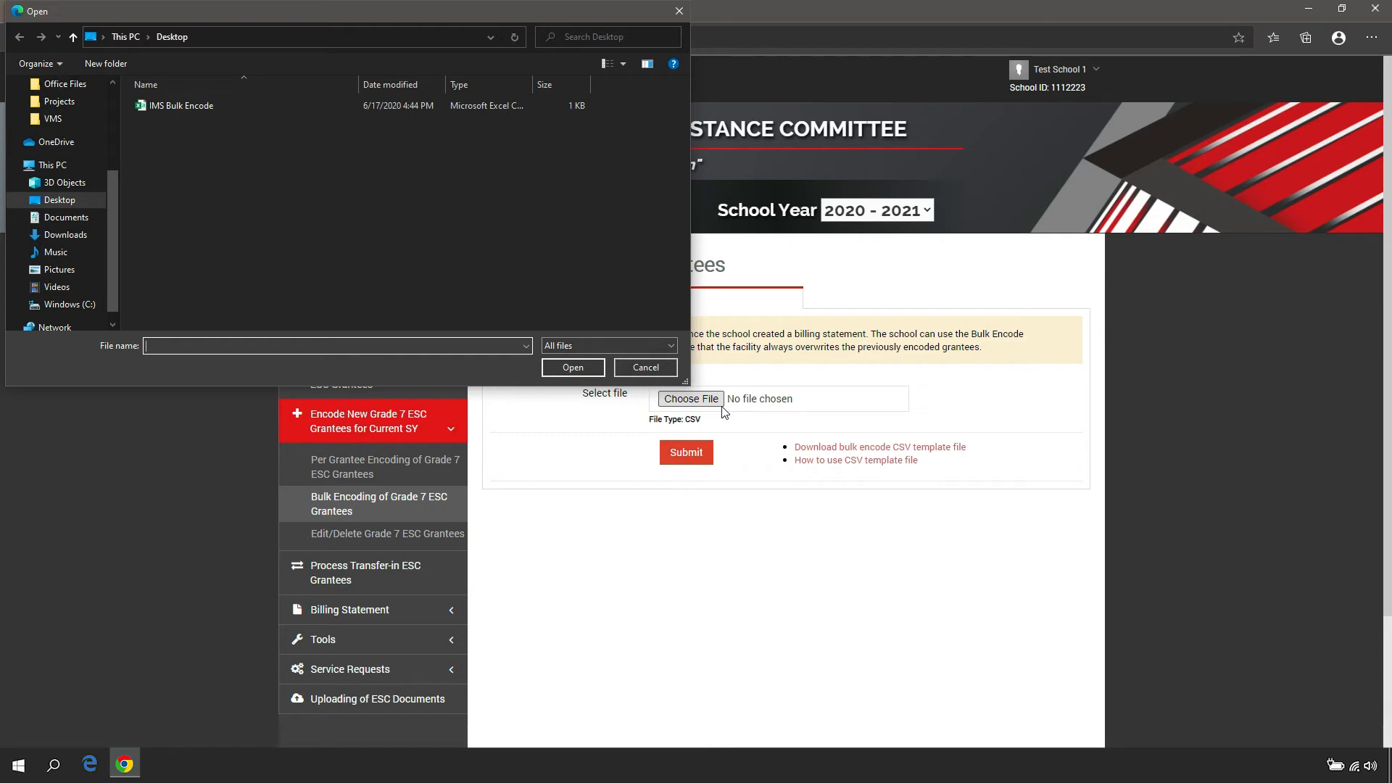
{"action": "left_click", "coordinate": [290, 108]}
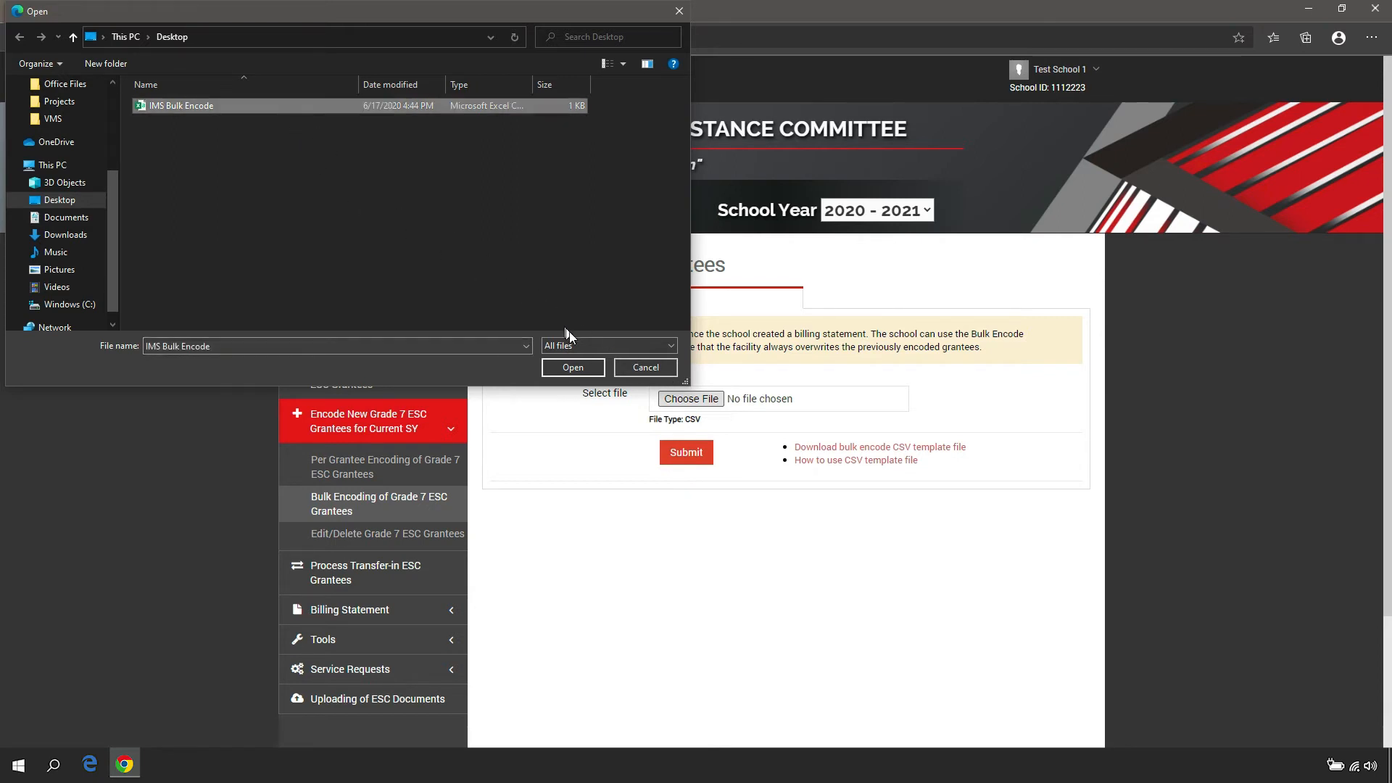
{"action": "left_click", "coordinate": [594, 368]}
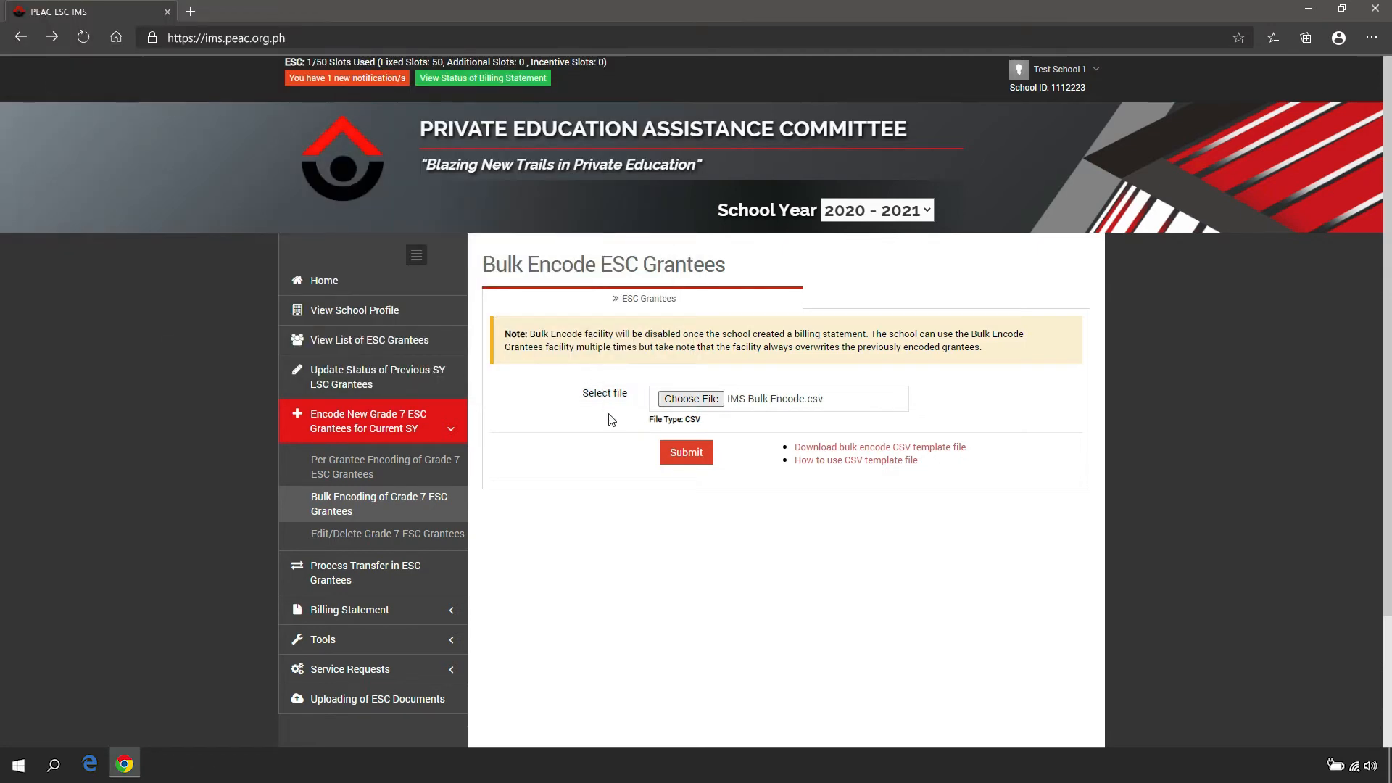
{"action": "left_click", "coordinate": [686, 453]}
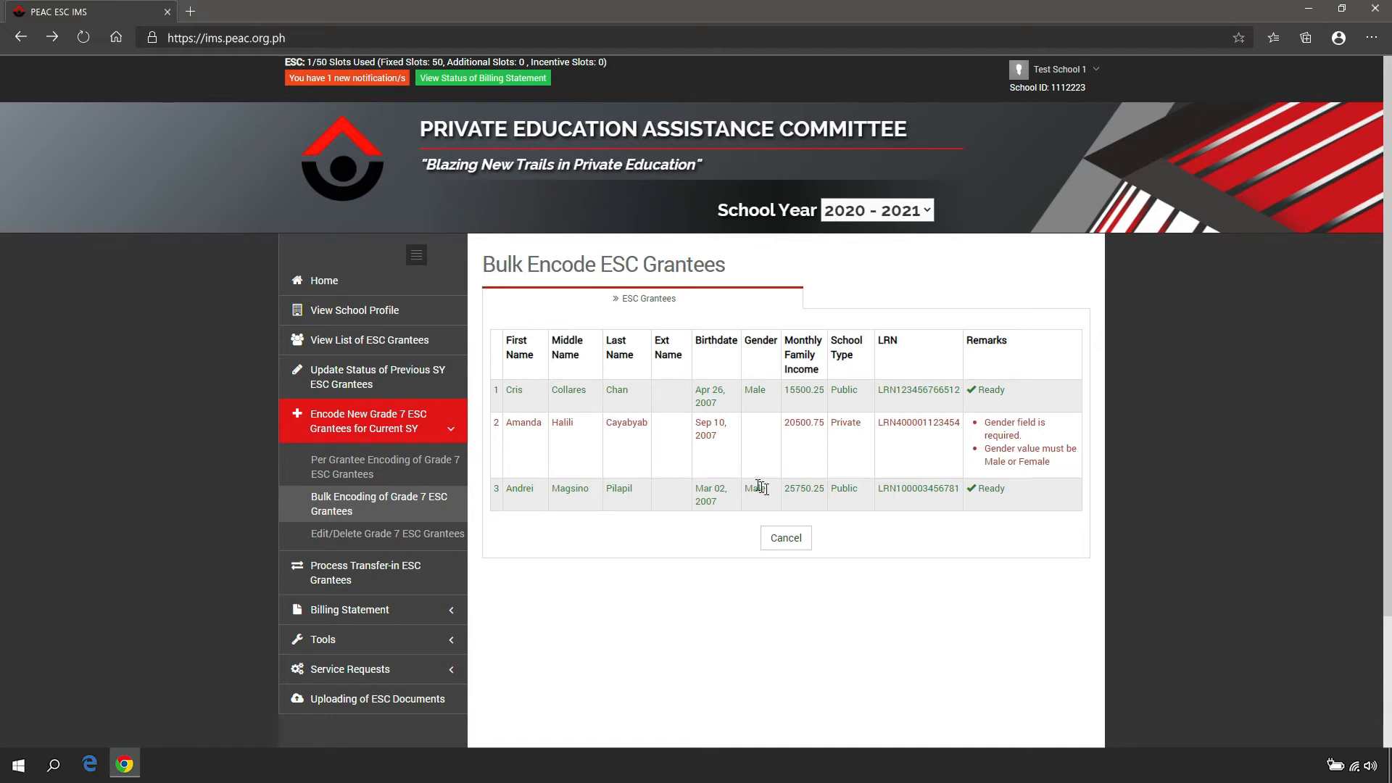
{"action": "left_click", "coordinate": [806, 546]}
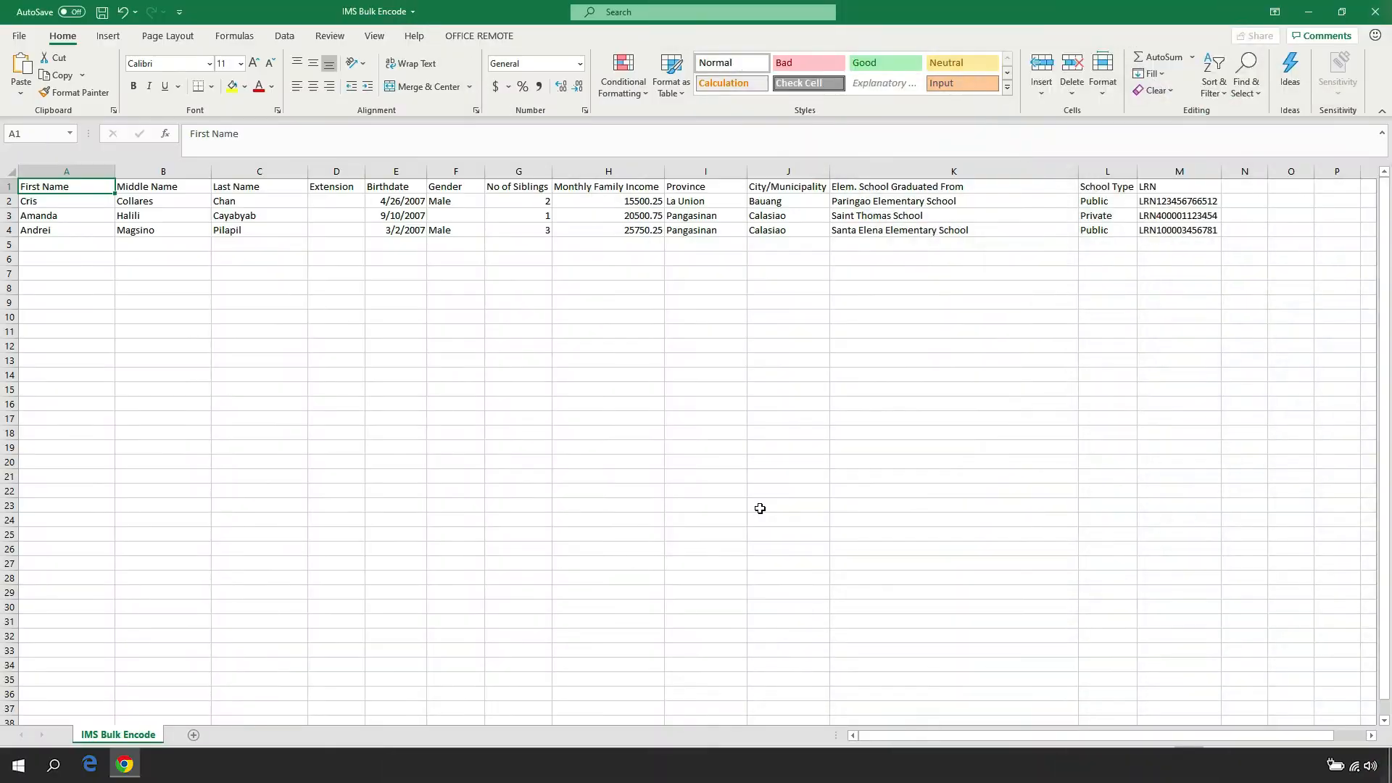
In the IMS Bulk Encode sheet in Excel, fill the empty Gender cell in row 3 with Female and save the file
{"action": "key", "text": "Down"}
{"action": "key", "text": "Down"}
{"action": "key", "text": "Right"}
{"action": "key", "text": "Right"}
{"action": "key", "text": "Right"}
{"action": "key", "text": "Right"}
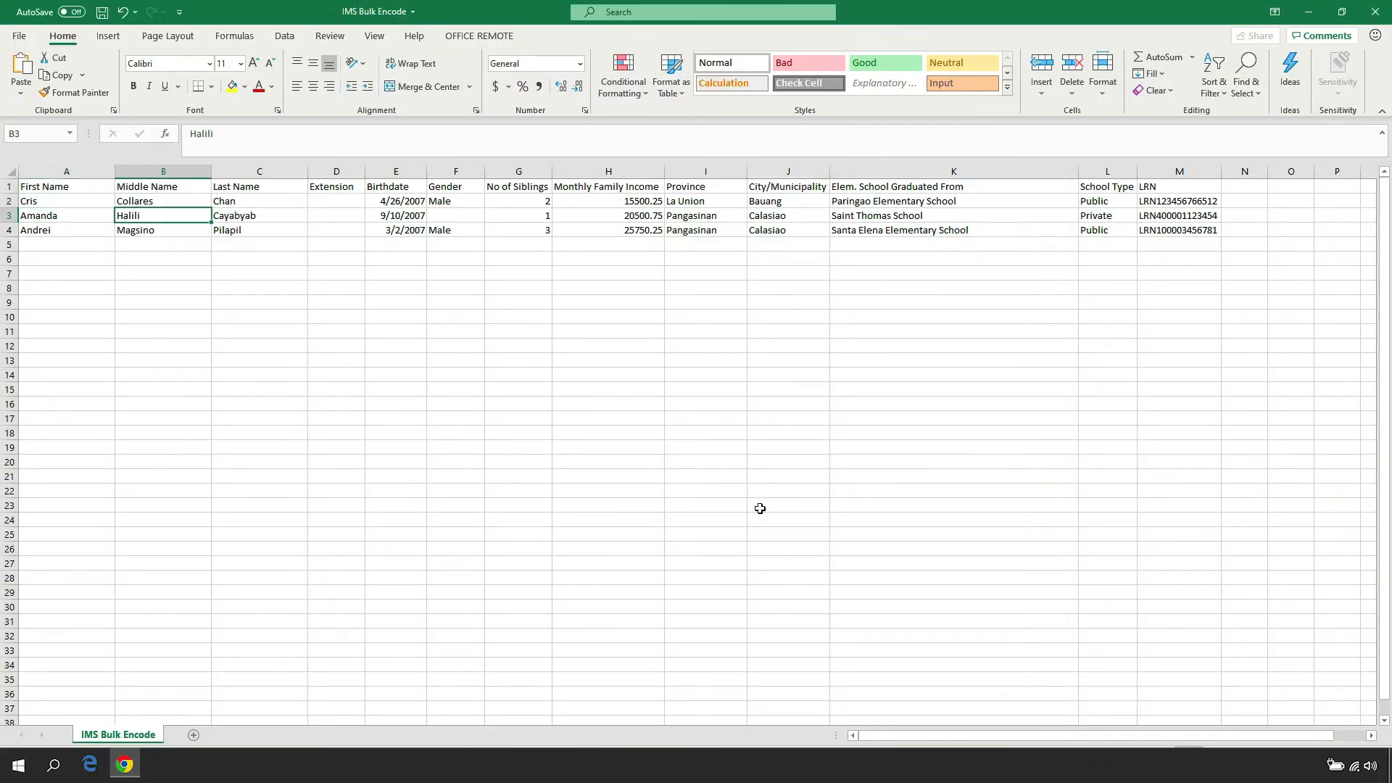
{"action": "key", "text": "Right"}
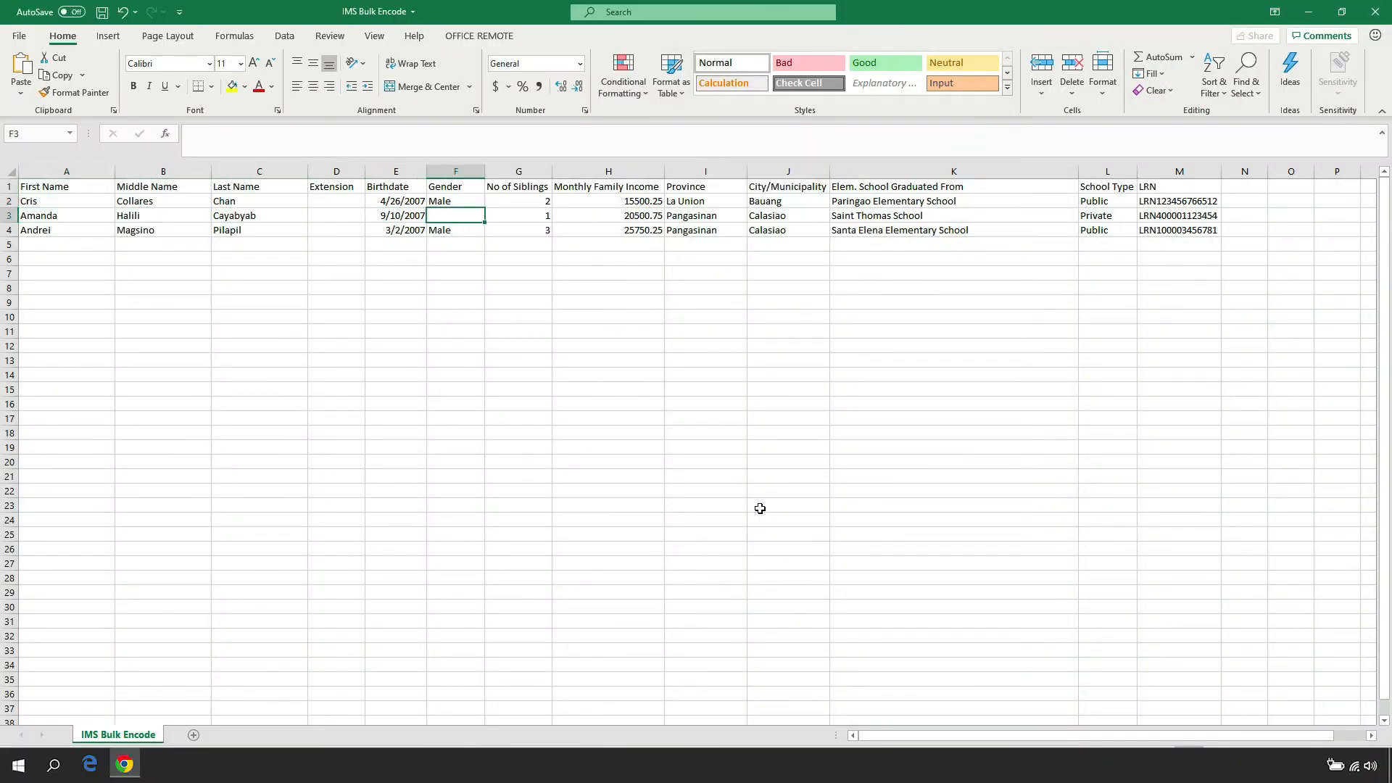
{"action": "type", "text": "Female"}
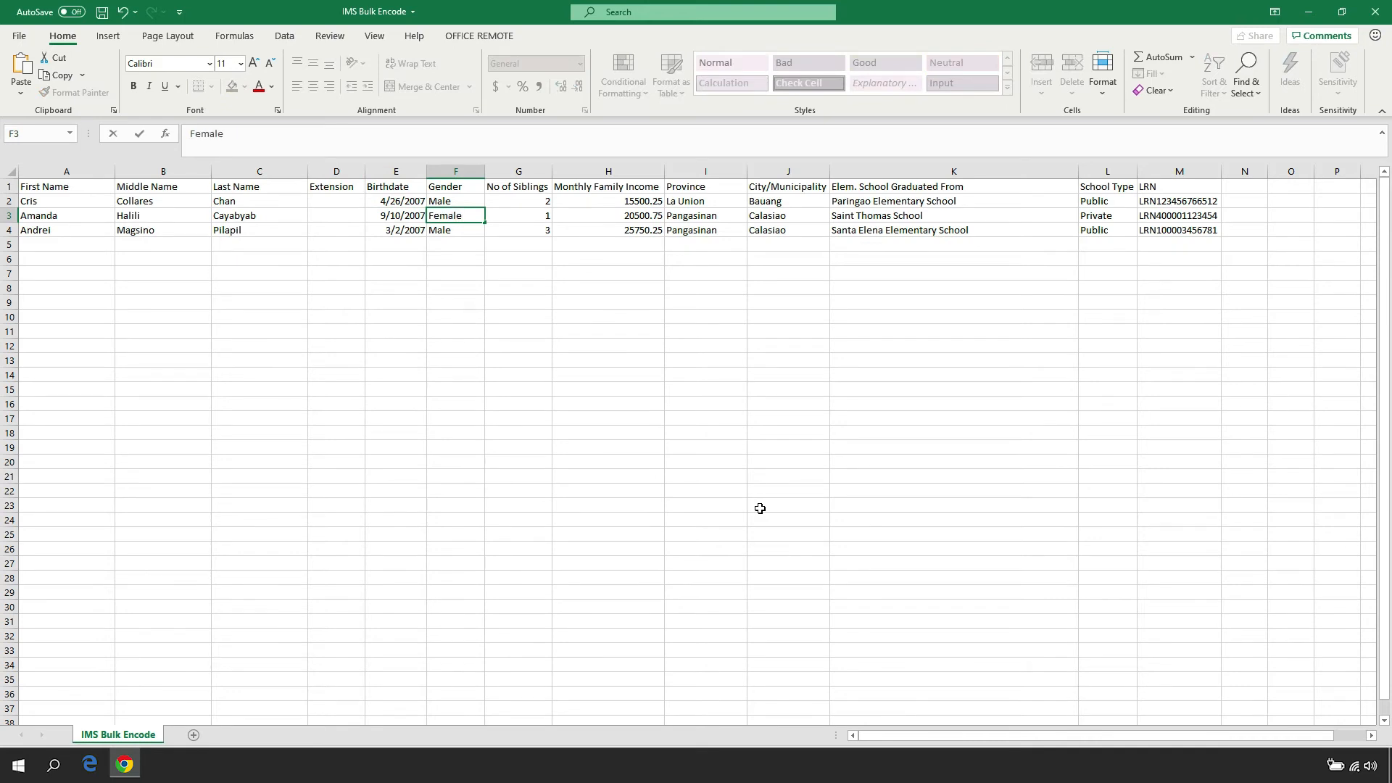
{"action": "key", "text": "Right"}
{"action": "key", "text": "ctrl+s"}
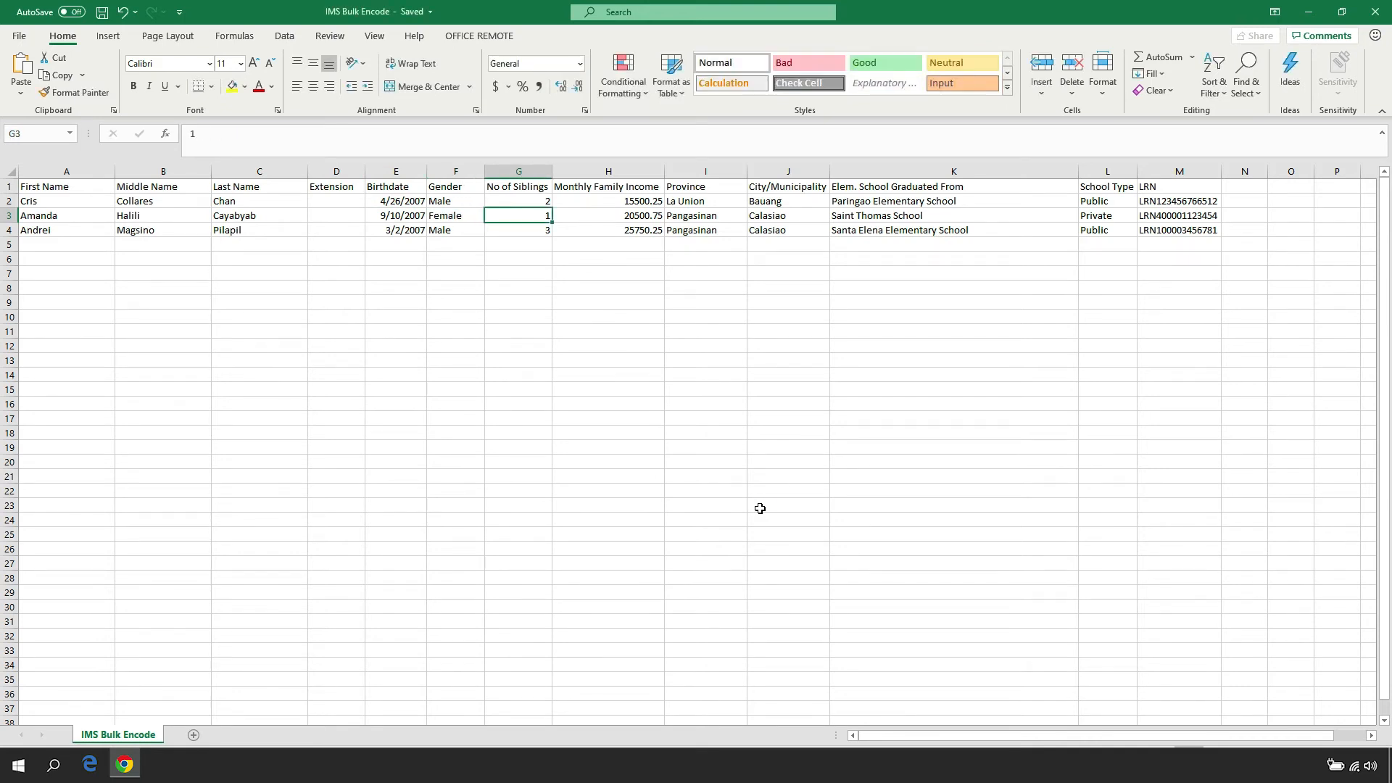
Switch to the PEAC ESC IMS in the browser, upload IMS Bulk Encode.csv from the Desktop and submit the checked grantee records
{"action": "key", "text": "alt+Tab"}
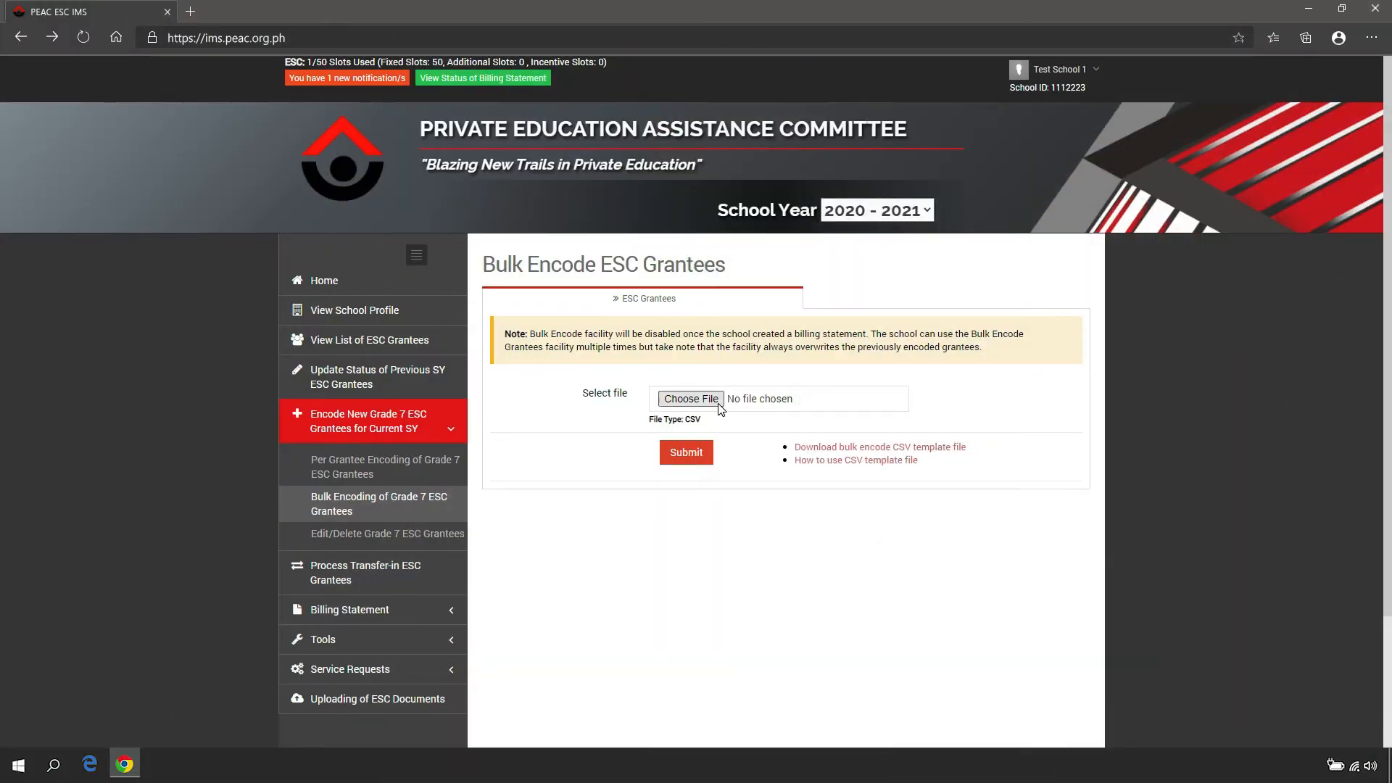
{"action": "left_click", "coordinate": [691, 399]}
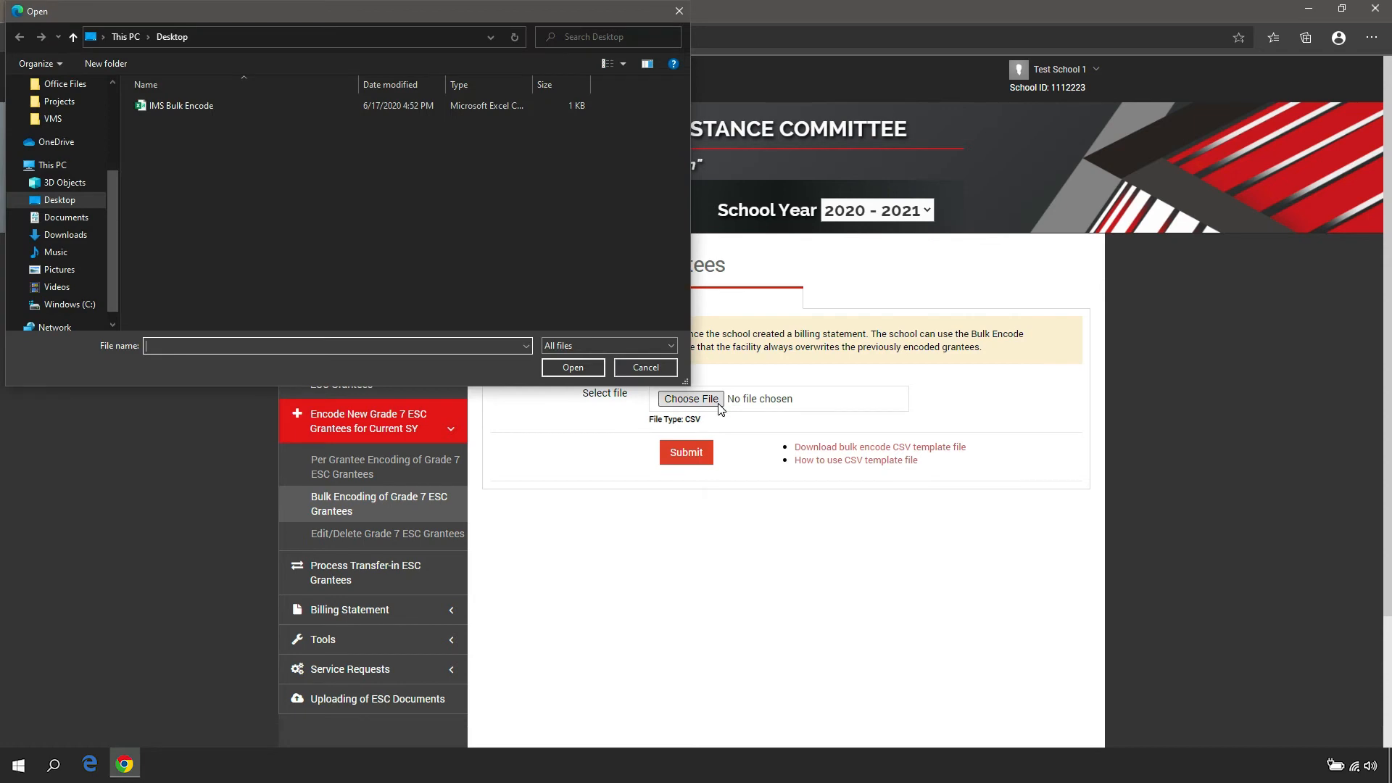
{"action": "left_click", "coordinate": [315, 111]}
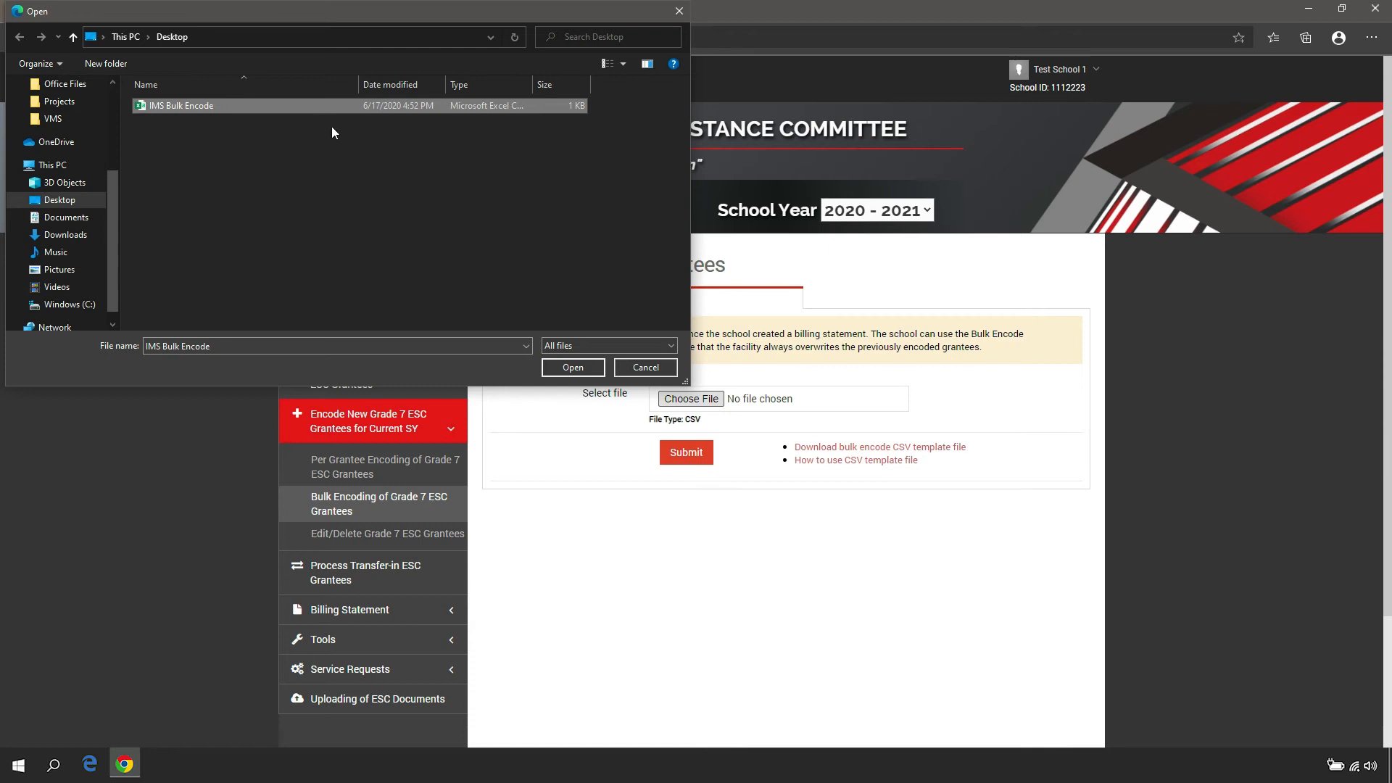
{"action": "left_click", "coordinate": [591, 372]}
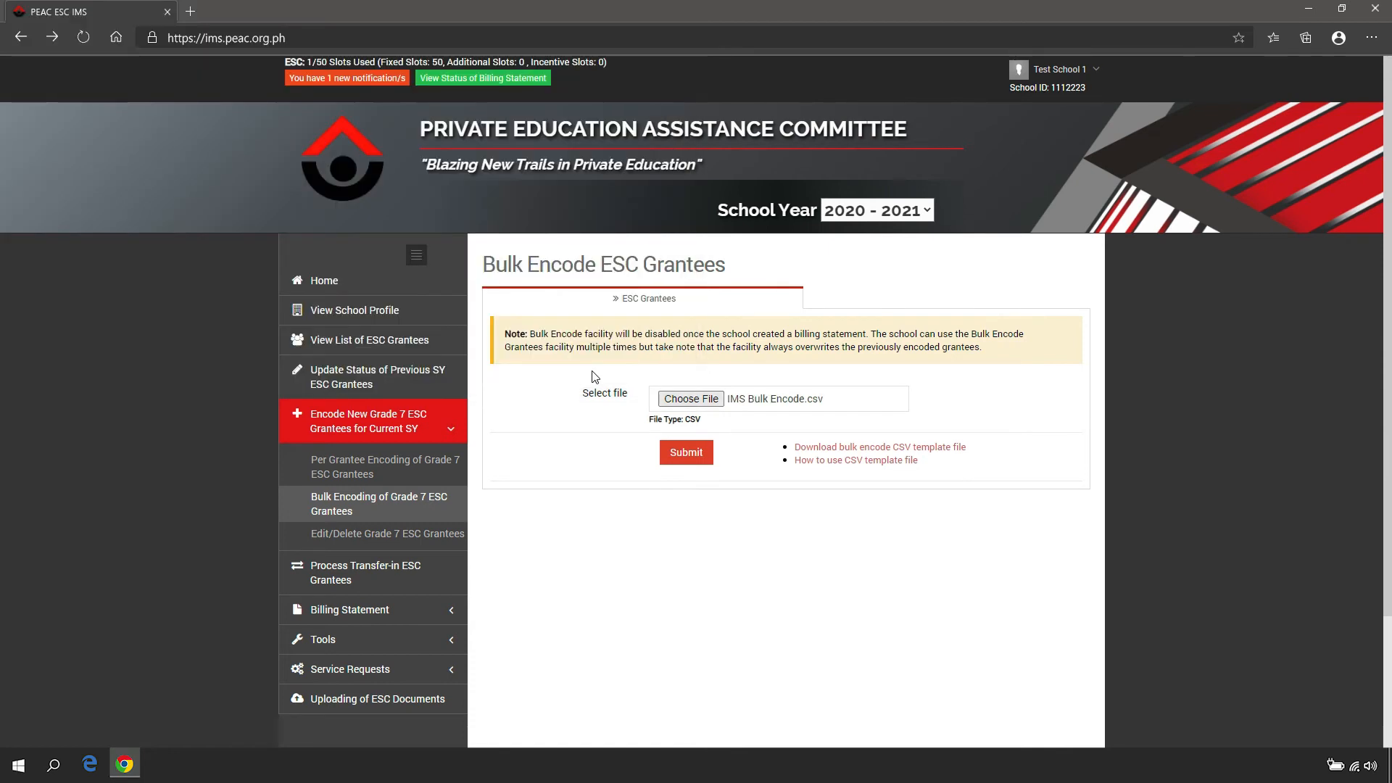
{"action": "left_click", "coordinate": [704, 462]}
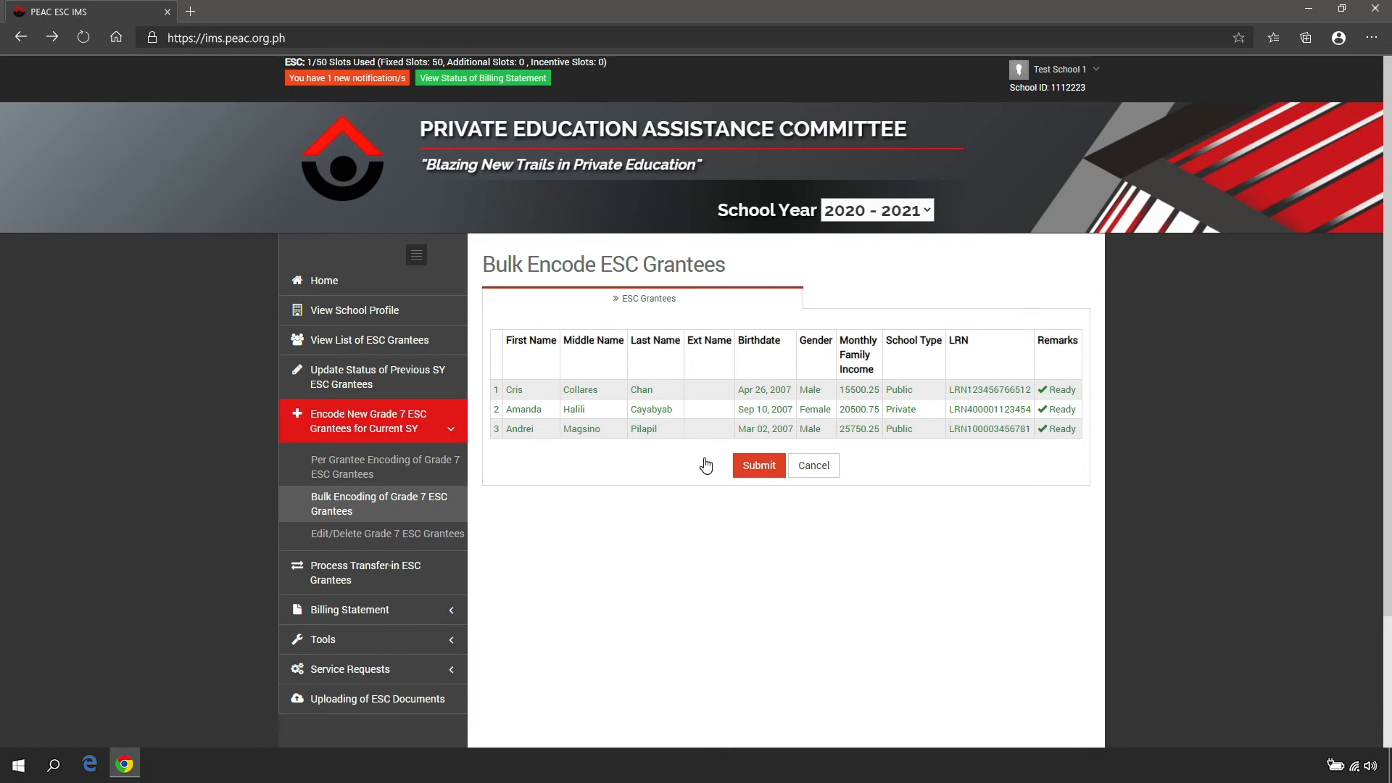
{"action": "left_click", "coordinate": [781, 477]}
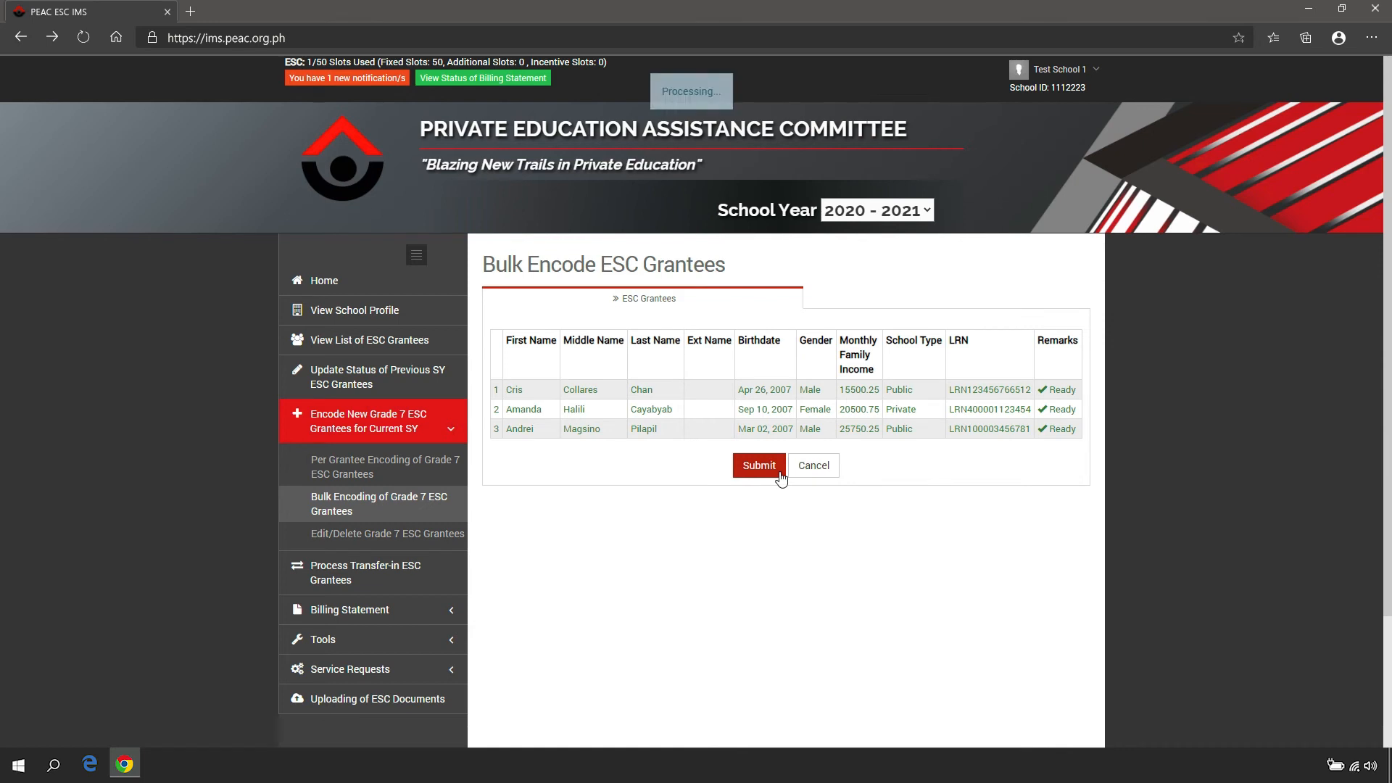